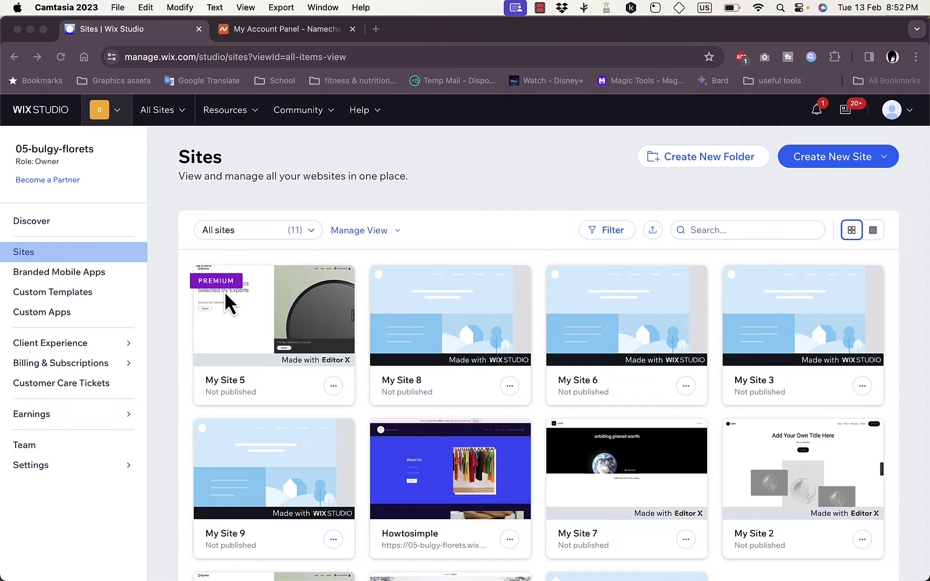
- Select My Site 5 and open the Domains section of its settings
{"action": "left_click", "coordinate": [241, 319]}
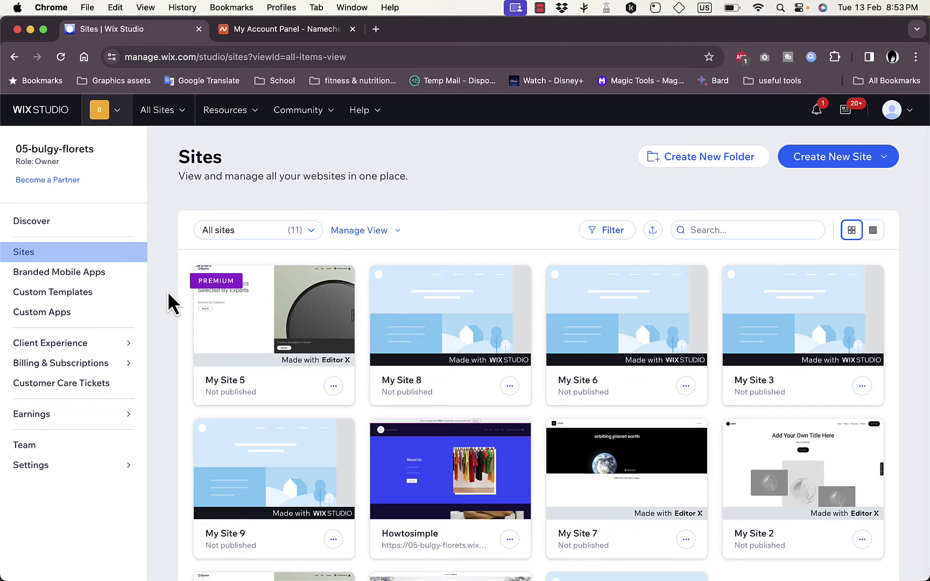
{"action": "mouse_move", "coordinate": [238, 301]}
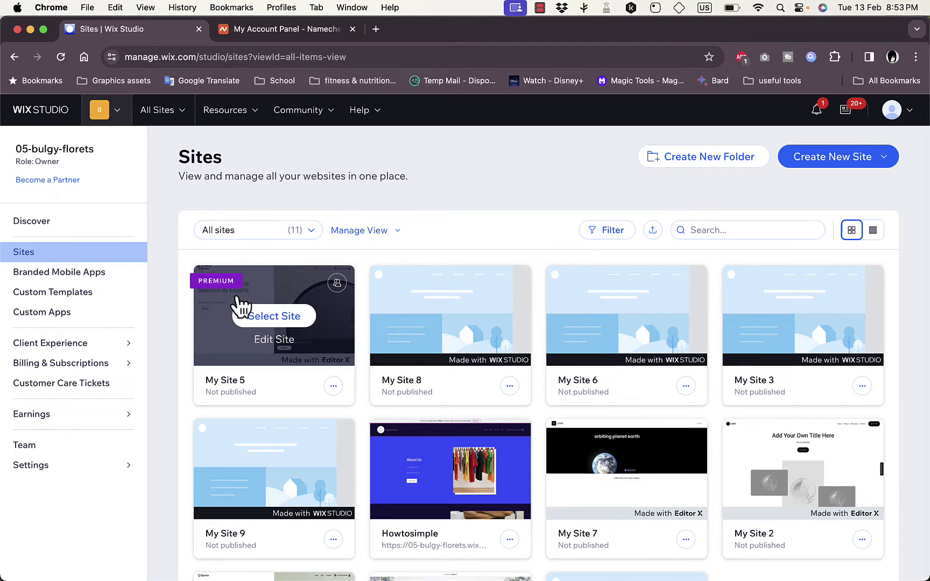
{"action": "left_click", "coordinate": [262, 288]}
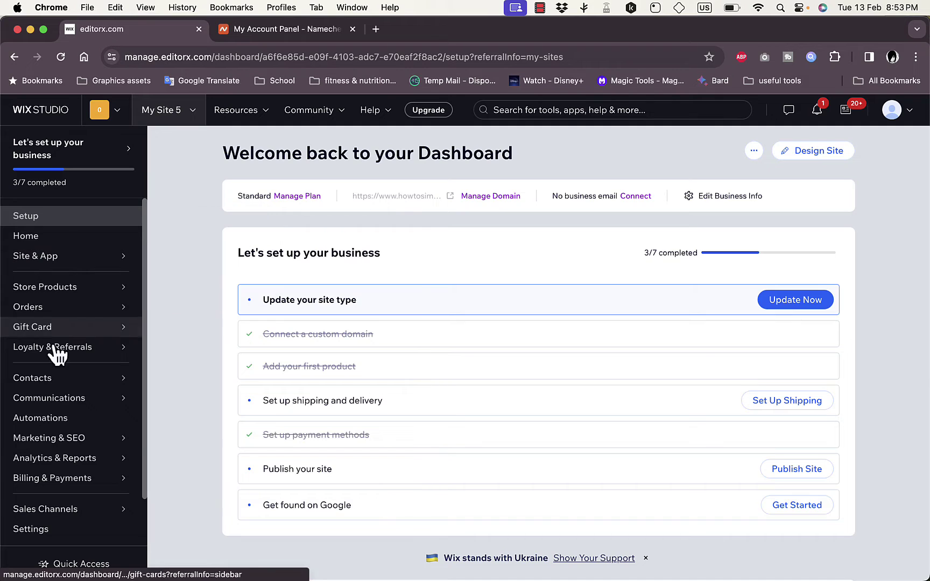
{"action": "mouse_move", "coordinate": [56, 439]}
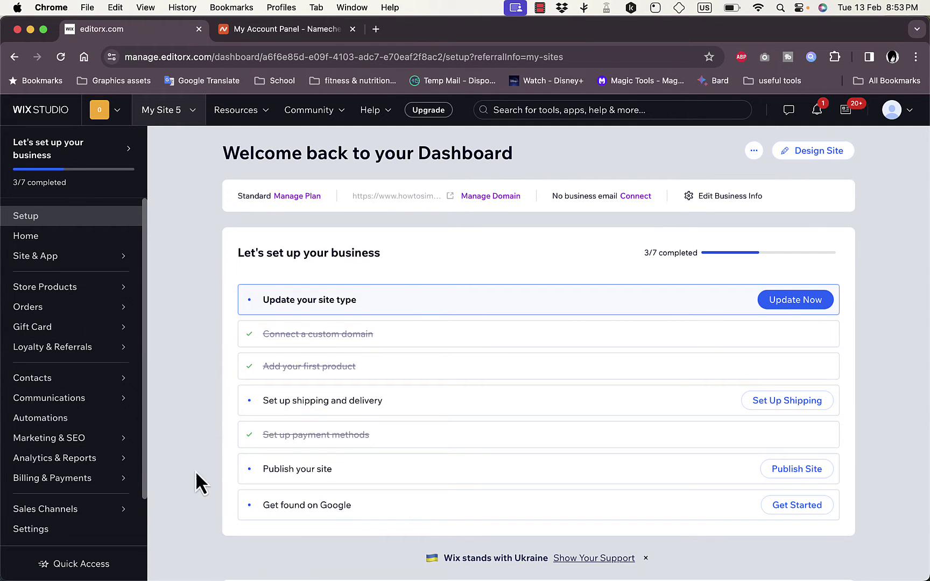
{"action": "left_click", "coordinate": [54, 531]}
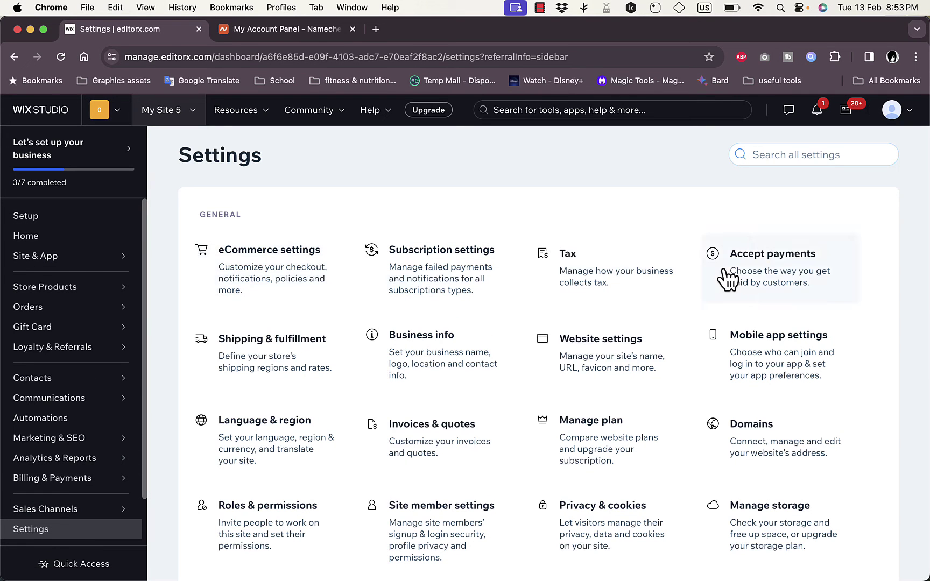
{"action": "left_click", "coordinate": [771, 450]}
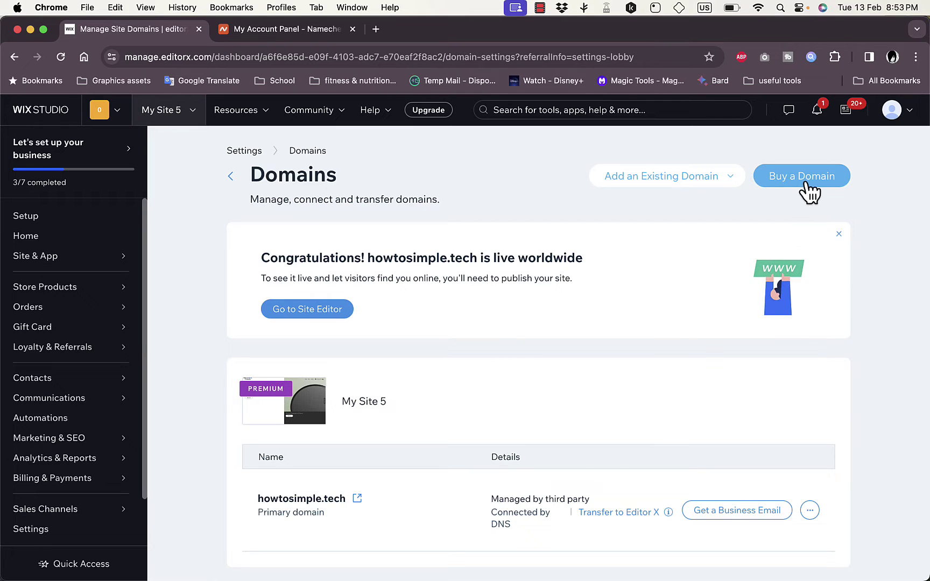
- Check the registered domain in Namecheap, and in Wix Studio start connecting an already owned domain to My Site 5
{"action": "left_click", "coordinate": [292, 30]}
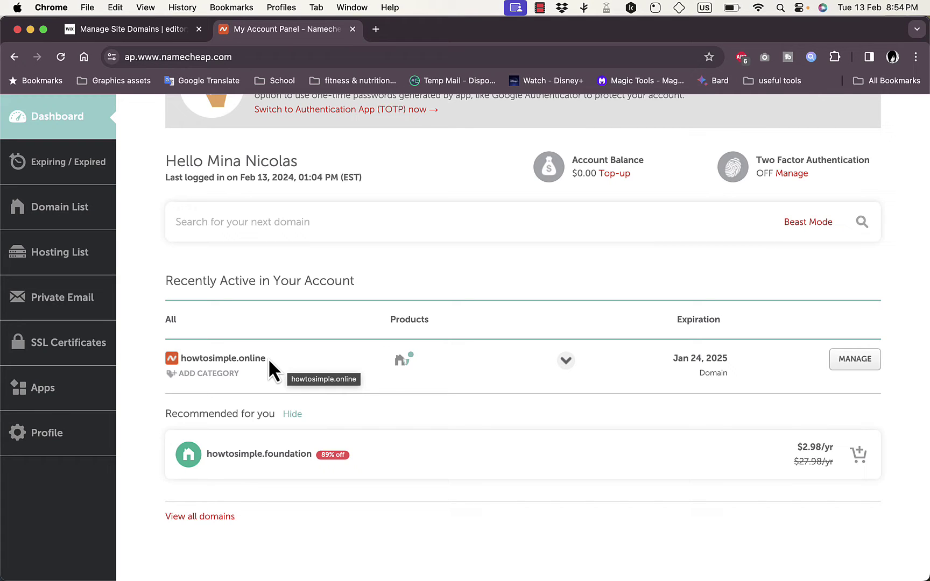
{"action": "left_click", "coordinate": [147, 28]}
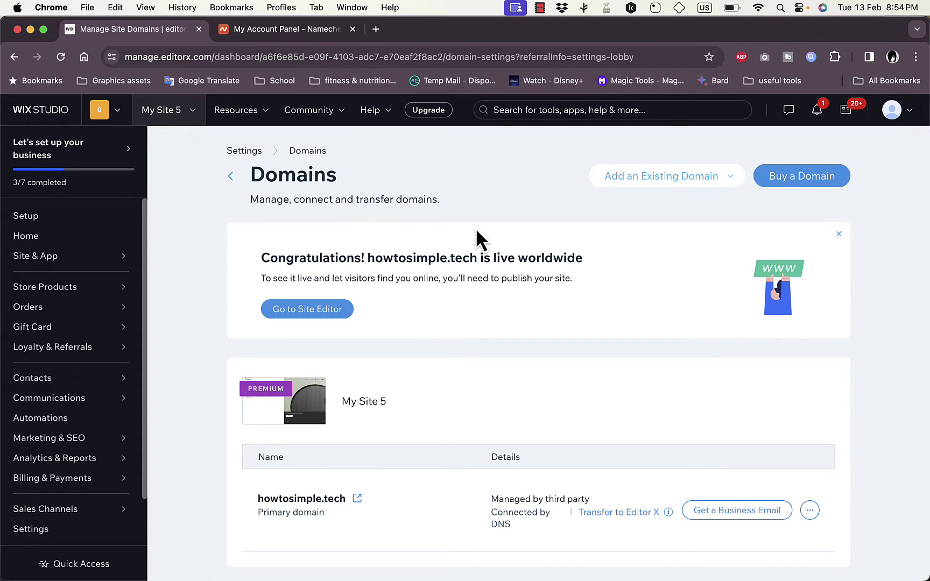
{"action": "left_click", "coordinate": [690, 184]}
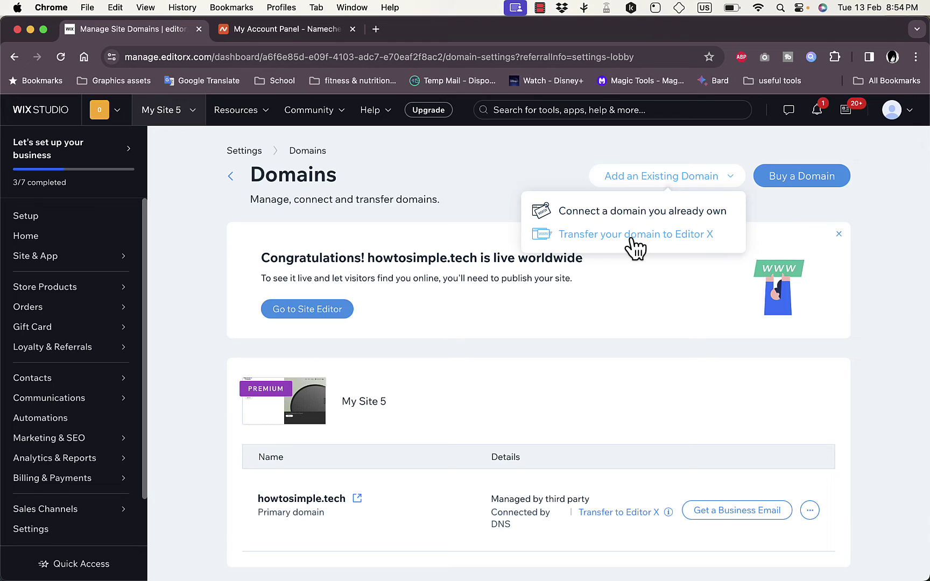
{"action": "left_click", "coordinate": [620, 211]}
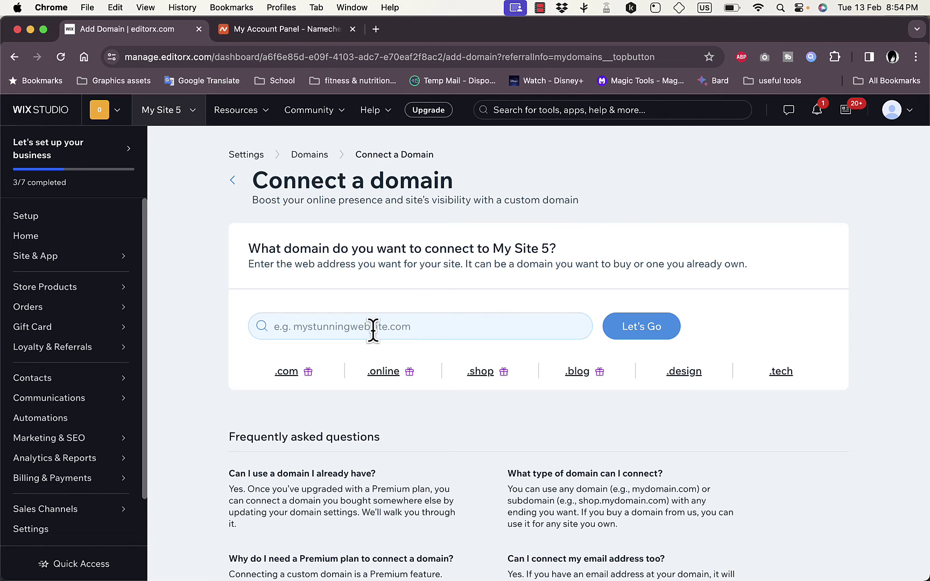
- Copy the domain name from Namecheap and submit howtosimple.online in Wix Studio as the domain to connect
{"action": "left_click", "coordinate": [279, 29]}
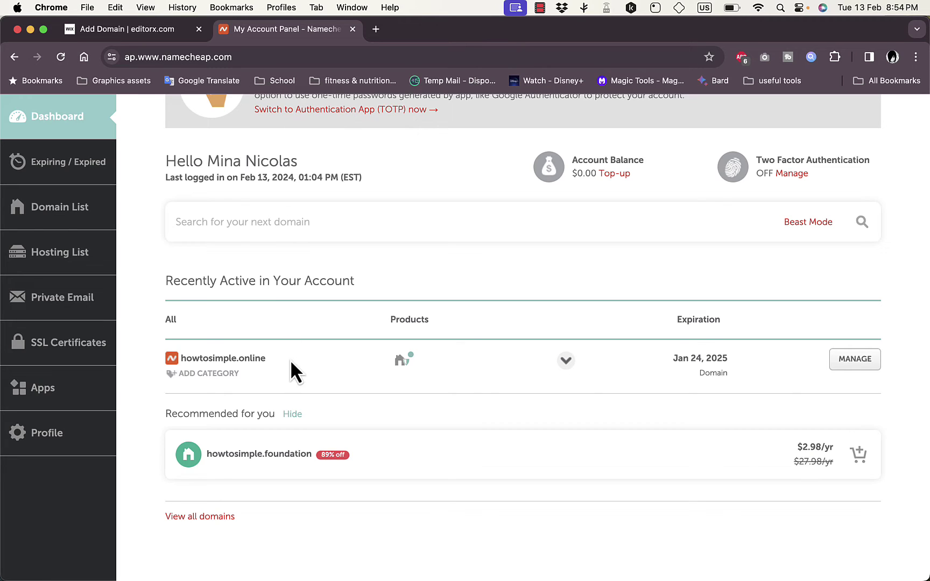
{"action": "left_click_drag", "start_coordinate": [268, 361], "coordinate": [184, 356]}
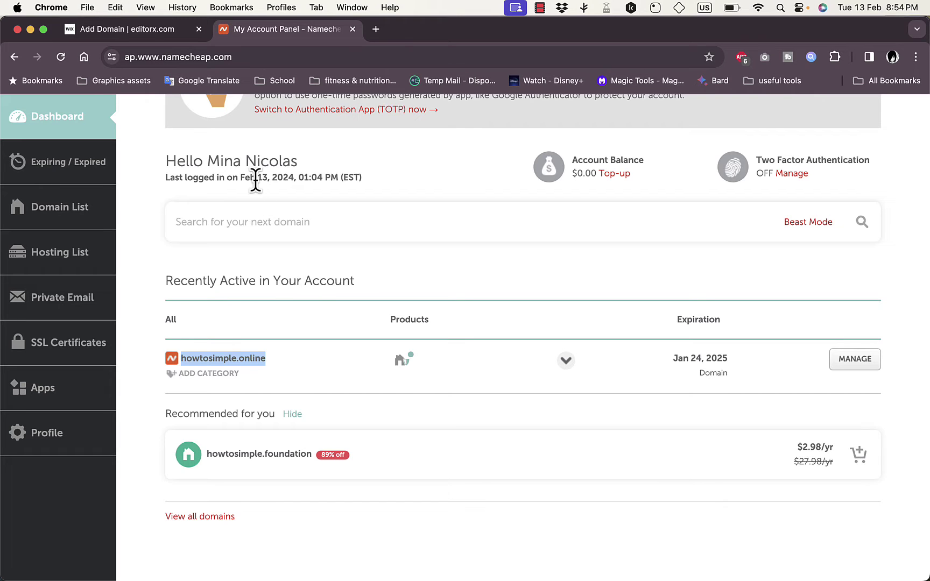
{"action": "left_click", "coordinate": [153, 27]}
{"action": "left_click", "coordinate": [385, 331]}
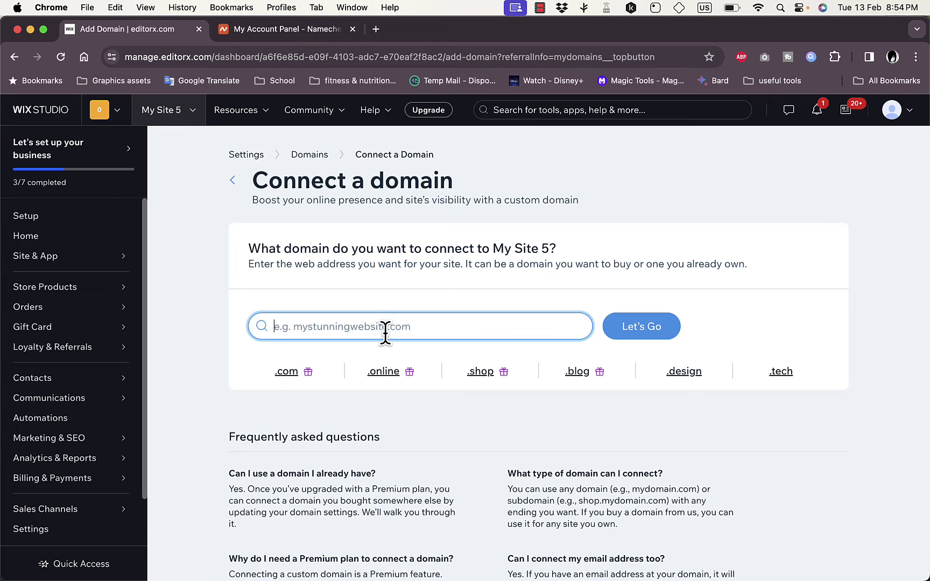
{"action": "type", "text": "howtosimple.online"}
{"action": "left_click", "coordinate": [646, 333]}
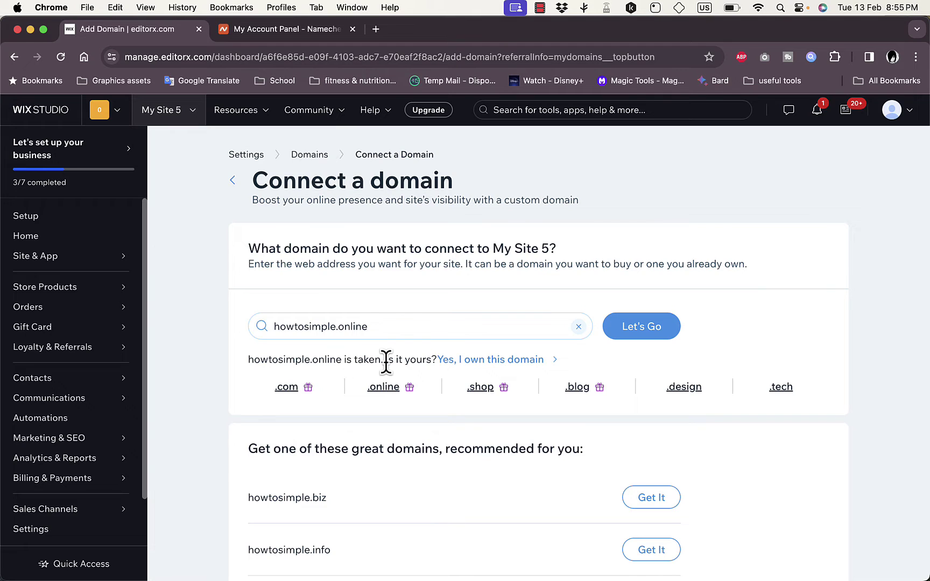
- Confirm ownership of howtosimple.online and that the domain comes from Namecheap
{"action": "left_click", "coordinate": [500, 360]}
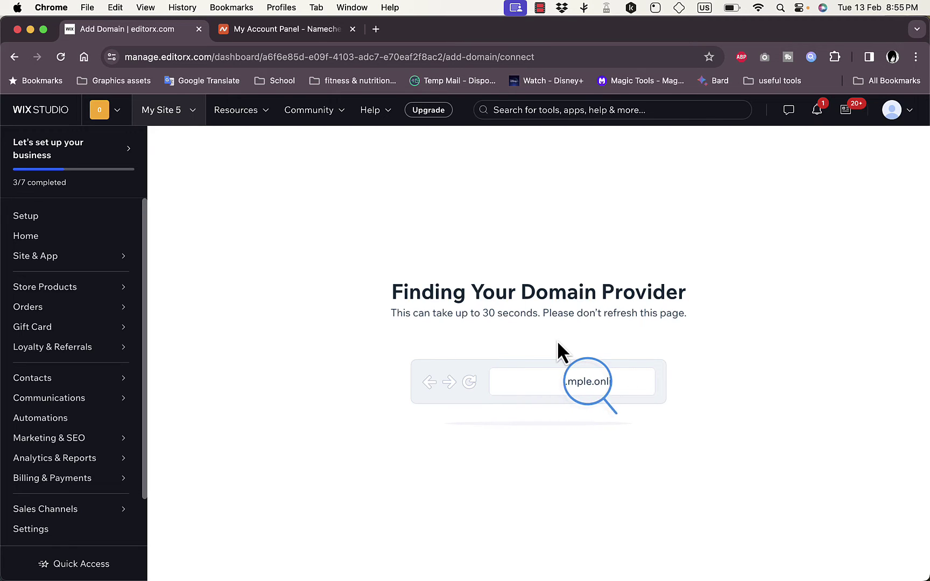
{"action": "left_click", "coordinate": [541, 9]}
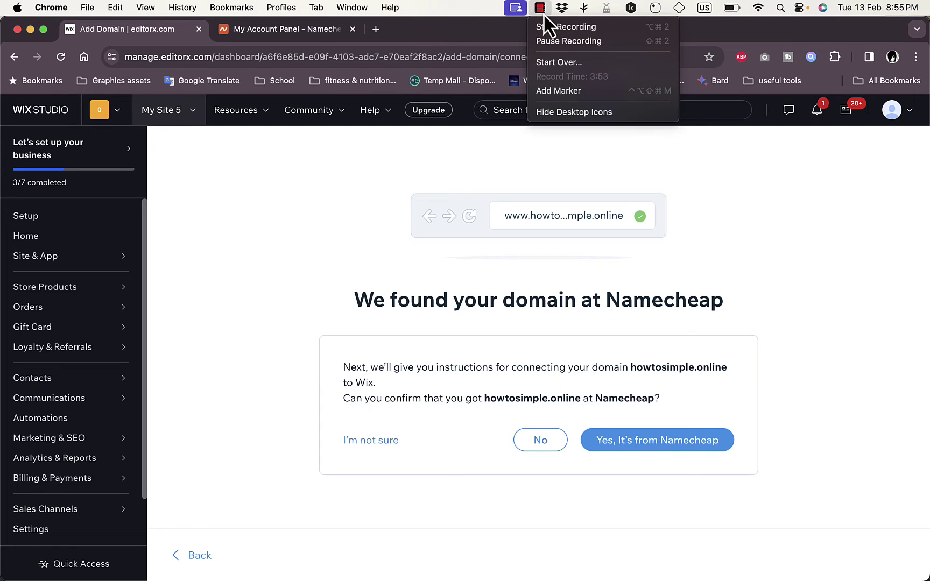
{"action": "left_click", "coordinate": [542, 12]}
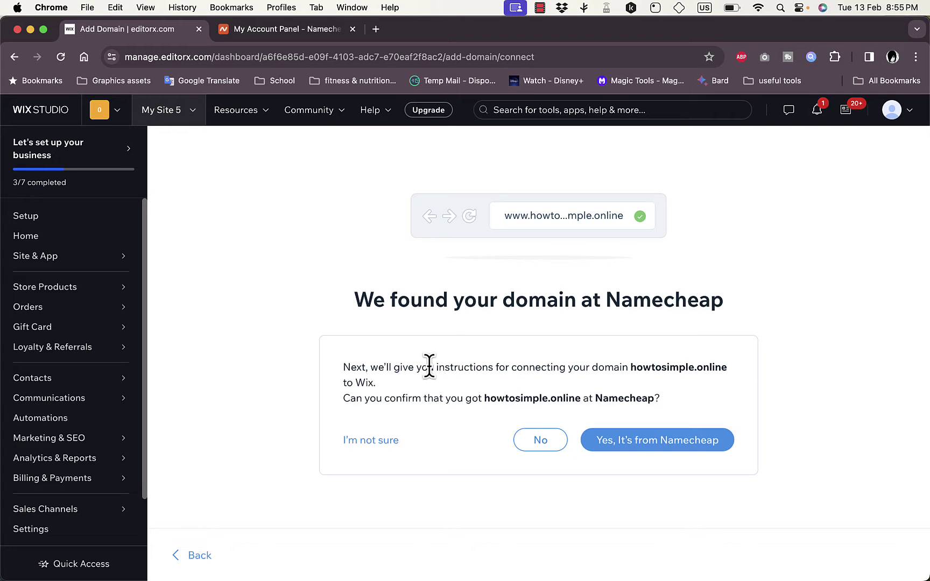
{"action": "left_click", "coordinate": [660, 447]}
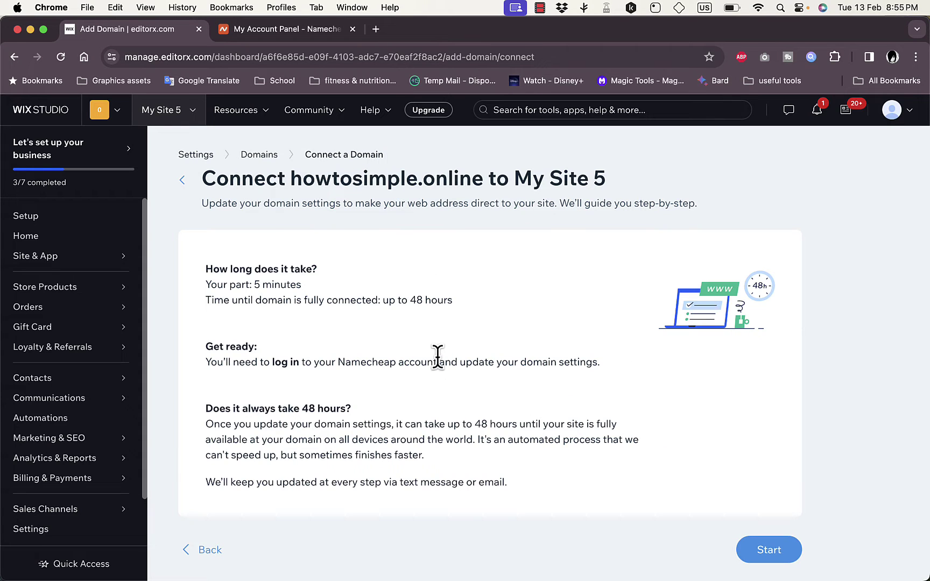
- Switch to Namecheap and open the management page of howtosimple.online at its nameserver settings
{"action": "scroll", "coordinate": [439, 354], "scroll_direction": "down", "scroll_amount": 1}
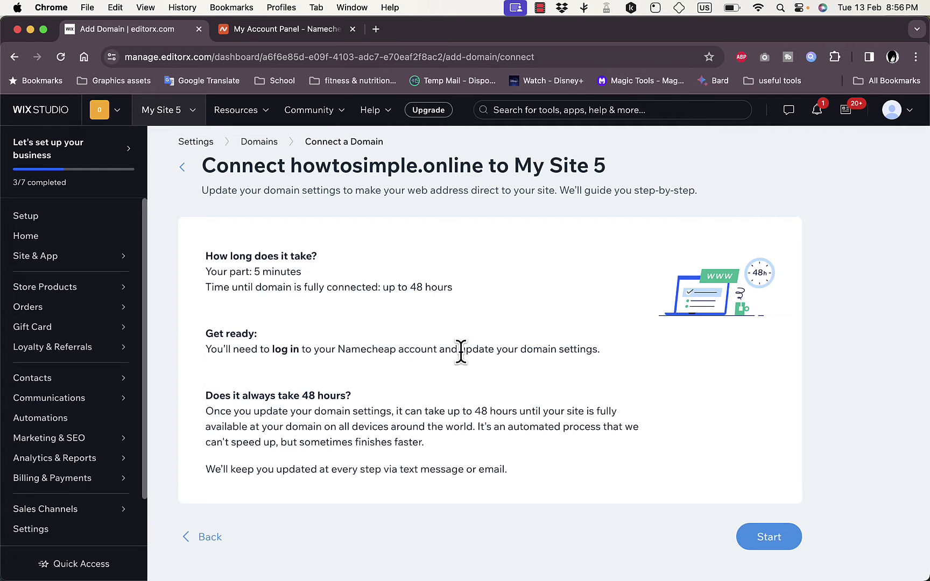
{"action": "left_click", "coordinate": [290, 30]}
{"action": "scroll", "coordinate": [431, 220], "scroll_direction": "up", "scroll_amount": 4}
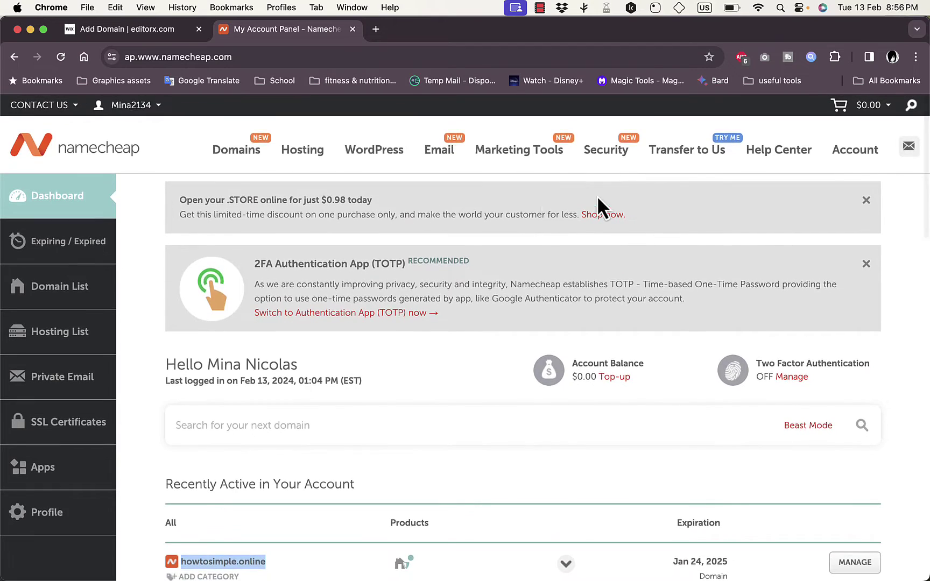
{"action": "scroll", "coordinate": [555, 277], "scroll_direction": "down", "scroll_amount": 2}
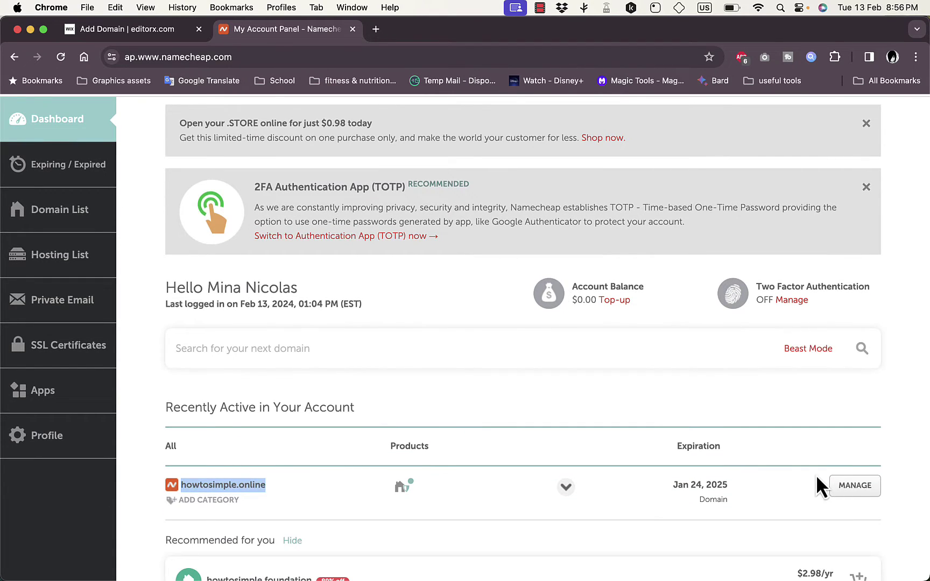
{"action": "left_click", "coordinate": [861, 489]}
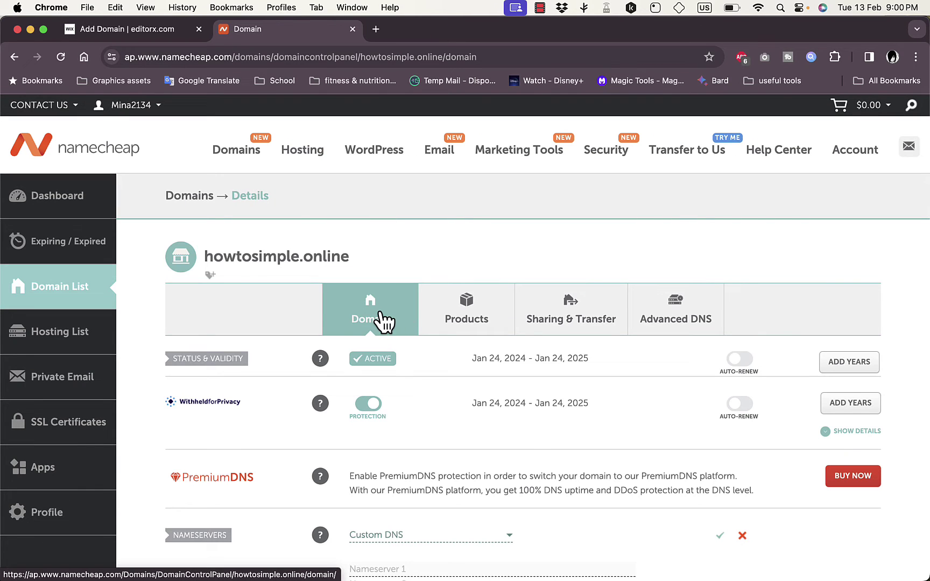
{"action": "scroll", "coordinate": [462, 399], "scroll_direction": "down", "scroll_amount": 5}
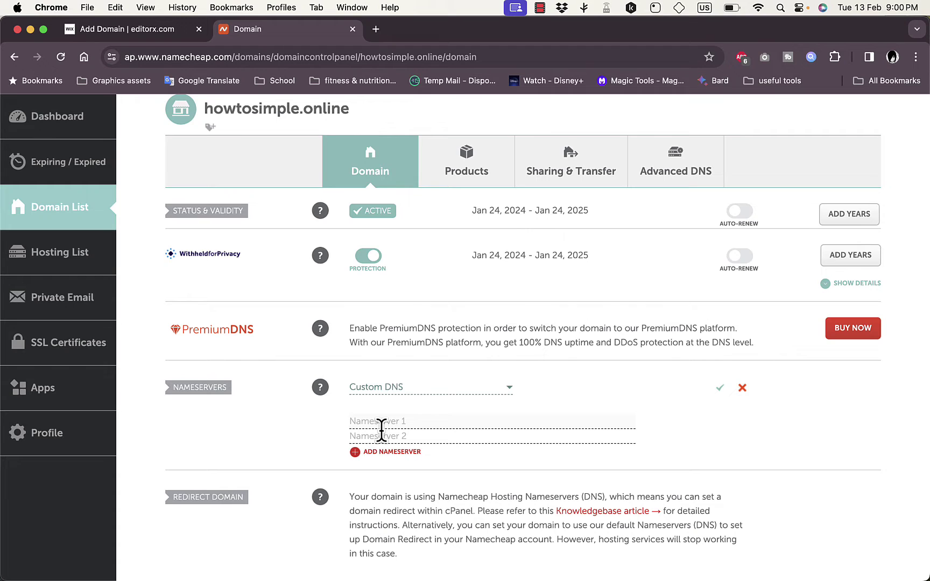
- Return to Wix Studio, start the connection guide, and confirm being logged in to Namecheap and having found the domain
{"action": "left_click", "coordinate": [137, 38]}
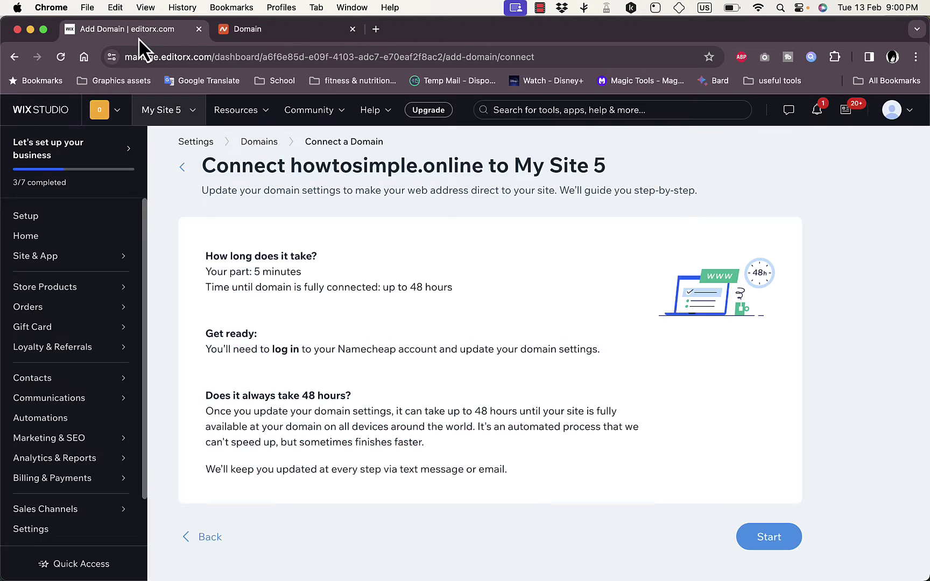
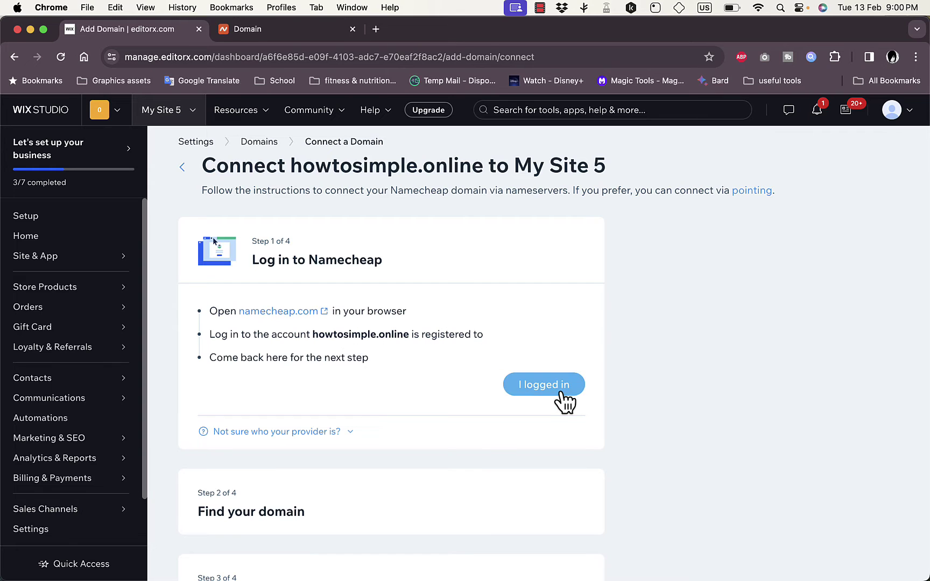
{"action": "left_click", "coordinate": [519, 388]}
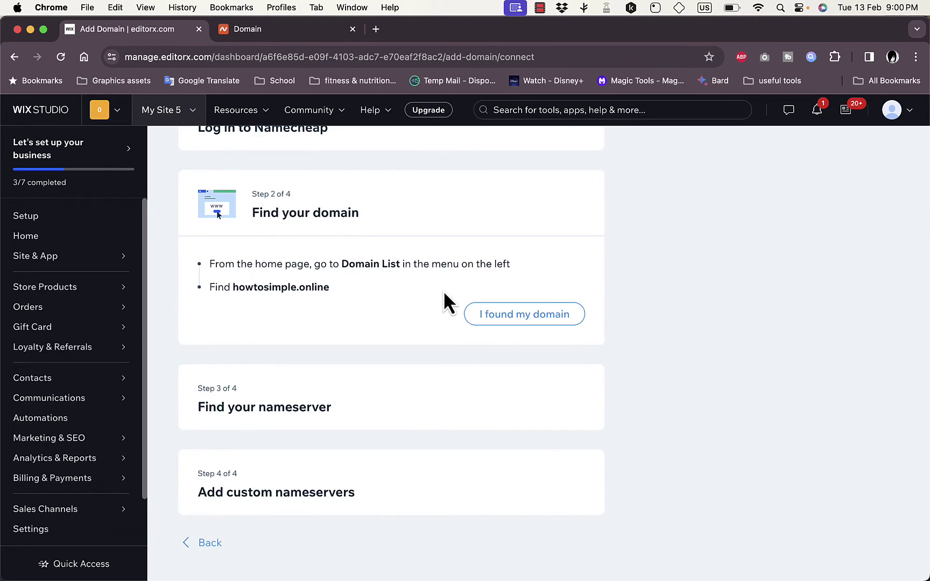
{"action": "left_click", "coordinate": [527, 320]}
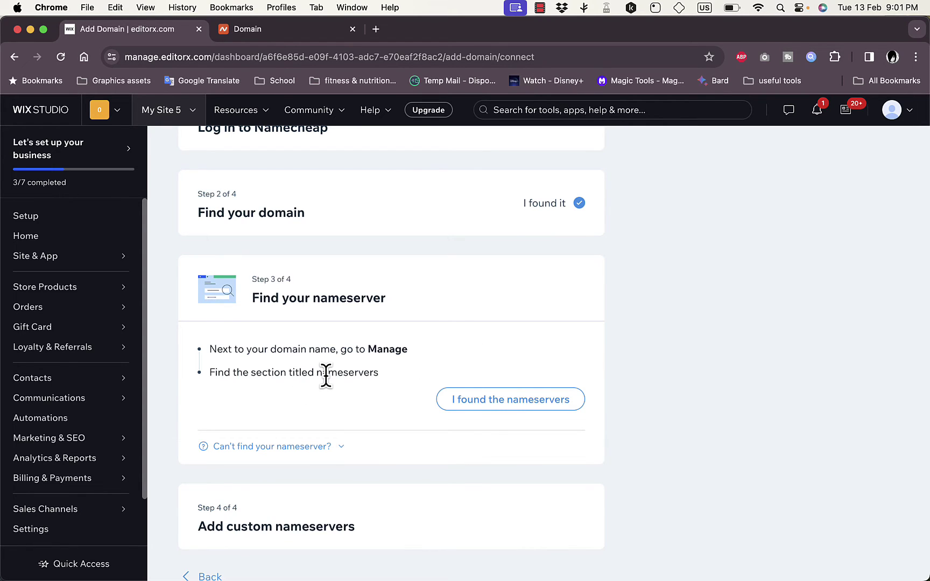
- In Namecheap, switch the domain's nameserver type to Namecheap BasicDNS and back to Custom DNS
{"action": "left_click", "coordinate": [289, 31]}
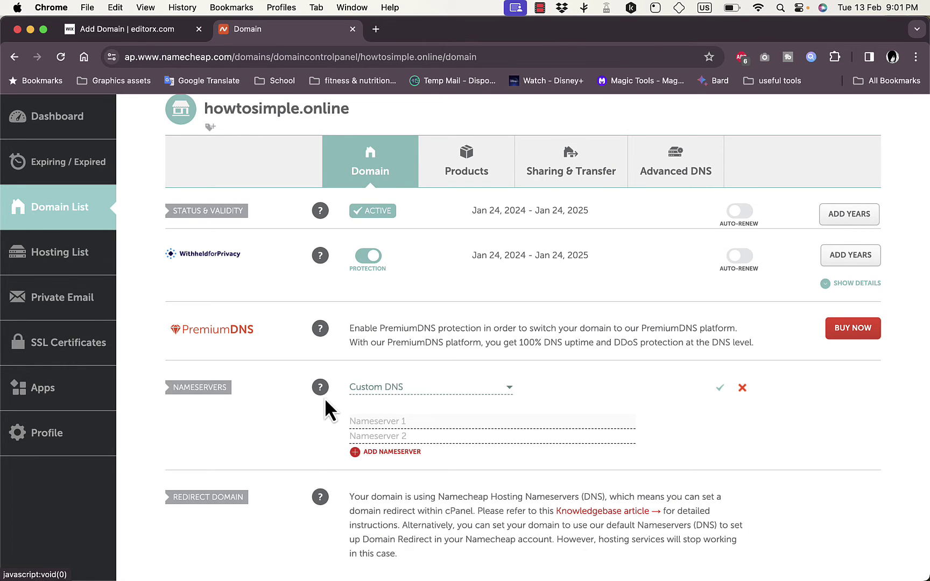
{"action": "left_click", "coordinate": [428, 392]}
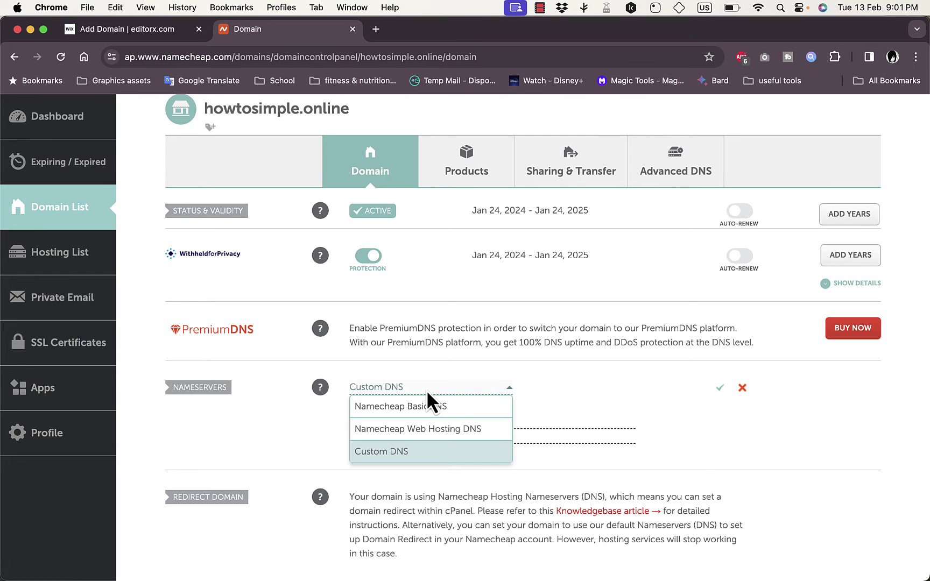
{"action": "left_click", "coordinate": [451, 406]}
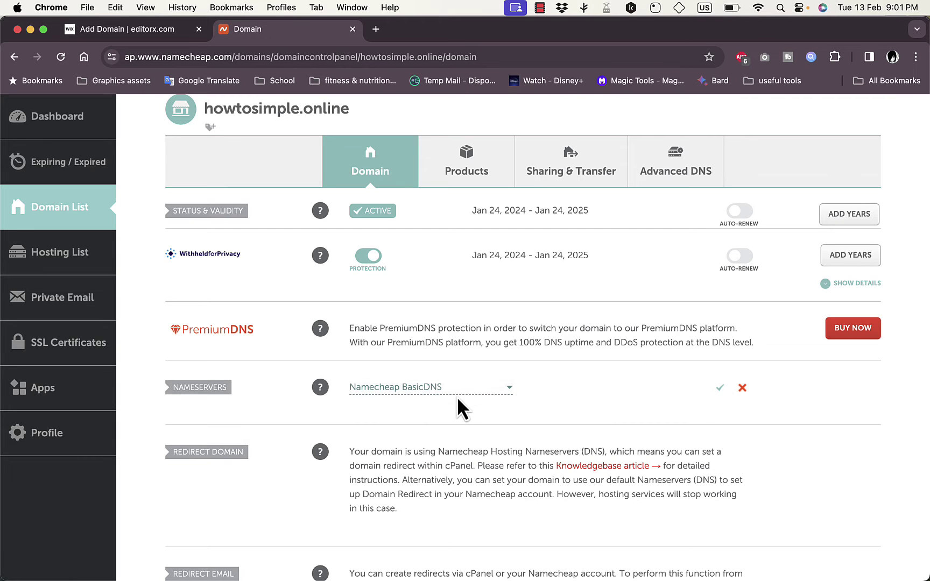
{"action": "left_click", "coordinate": [464, 389]}
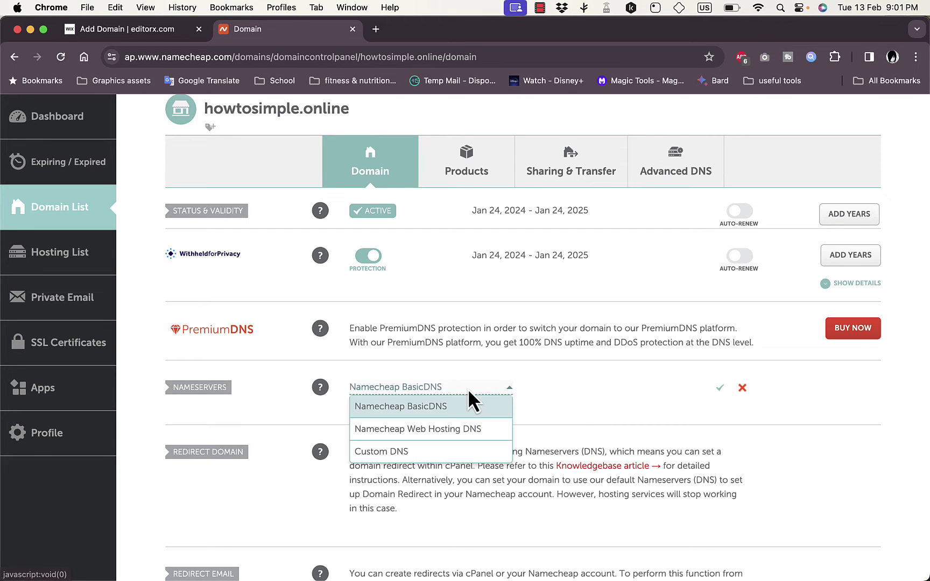
{"action": "left_click", "coordinate": [422, 453]}
- Confirm in Wix Studio that the nameservers are found, and copy ns13.wixdns.net into Nameserver 1 in Namecheap
{"action": "left_click", "coordinate": [173, 39]}
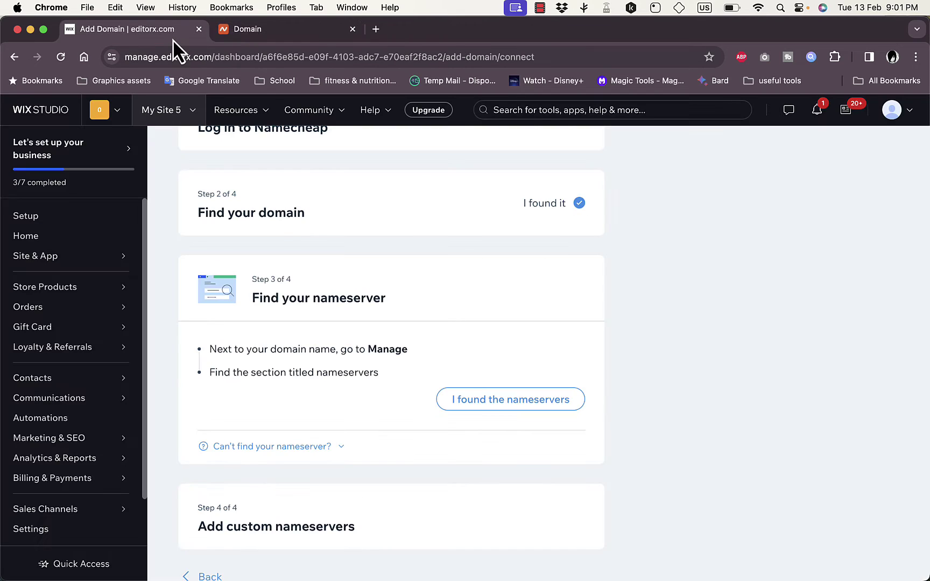
{"action": "left_click", "coordinate": [499, 403]}
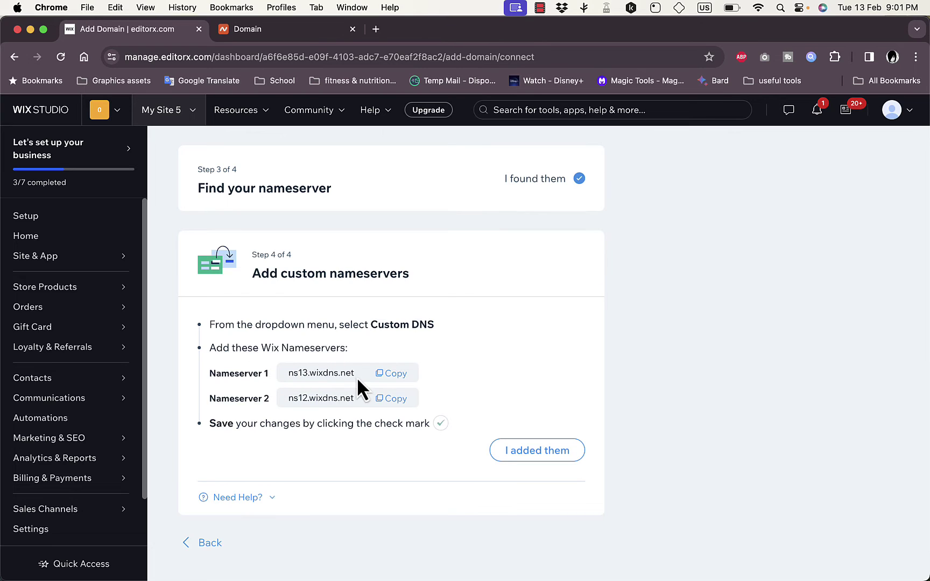
{"action": "left_click", "coordinate": [396, 373]}
{"action": "left_click", "coordinate": [270, 28]}
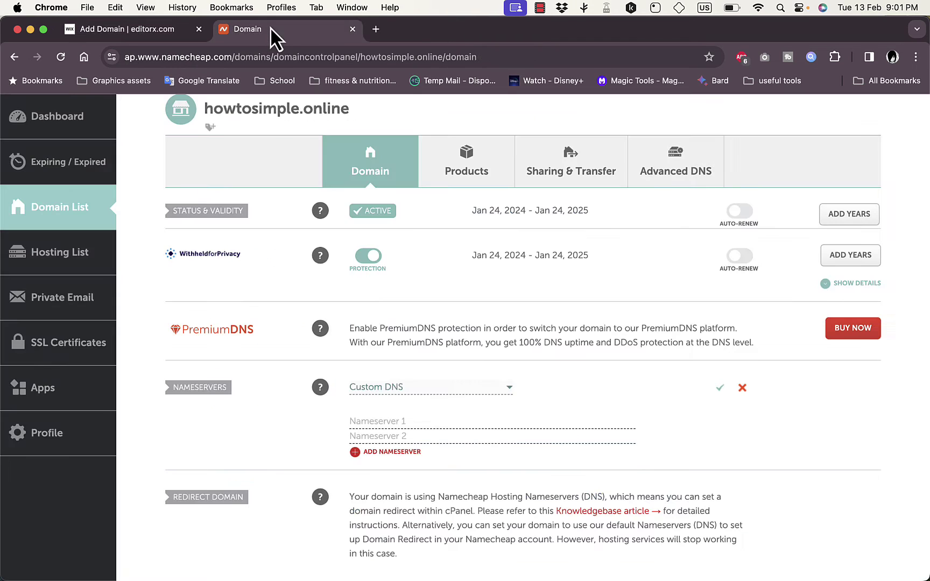
{"action": "left_click", "coordinate": [393, 420]}
{"action": "key", "text": "super+v"}
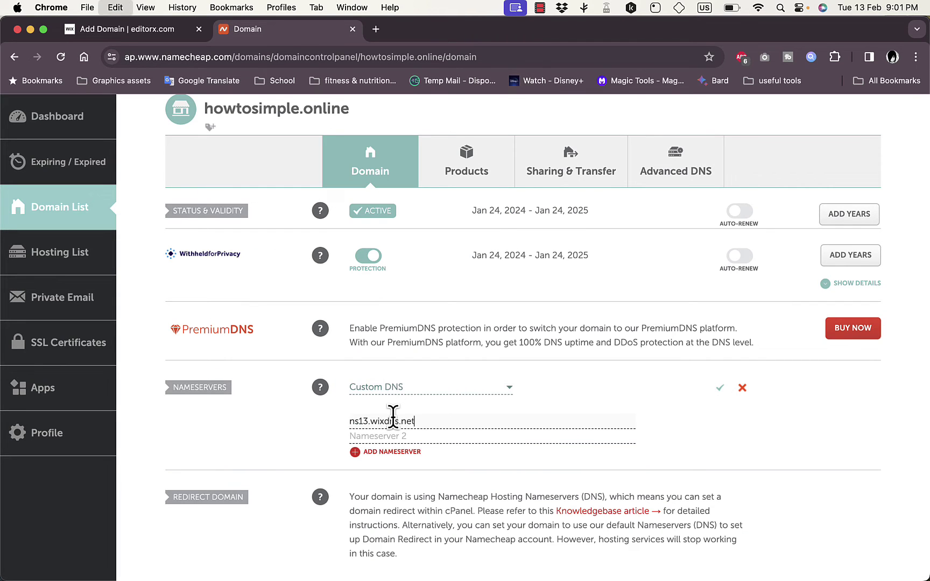
- Copy ns12.wixdns.net from Wix Studio into Nameserver 2 in Namecheap and save the domain's custom nameservers
{"action": "left_click", "coordinate": [173, 34]}
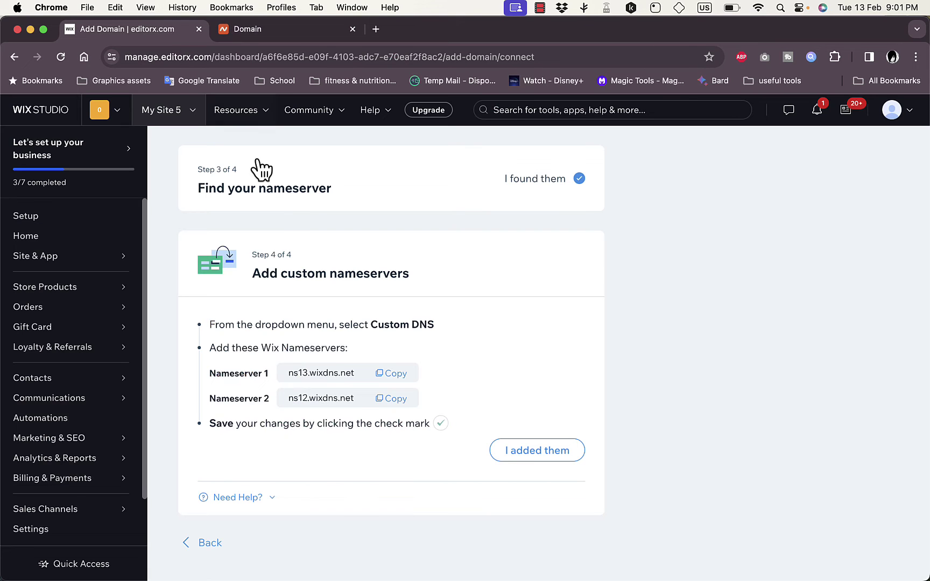
{"action": "left_click", "coordinate": [385, 401]}
{"action": "left_click", "coordinate": [263, 36]}
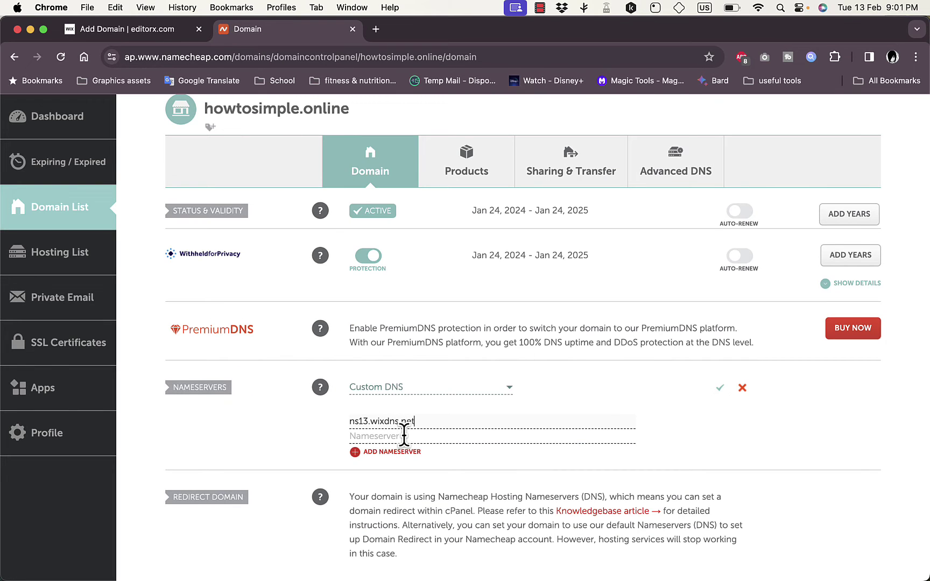
{"action": "key", "text": "super+v"}
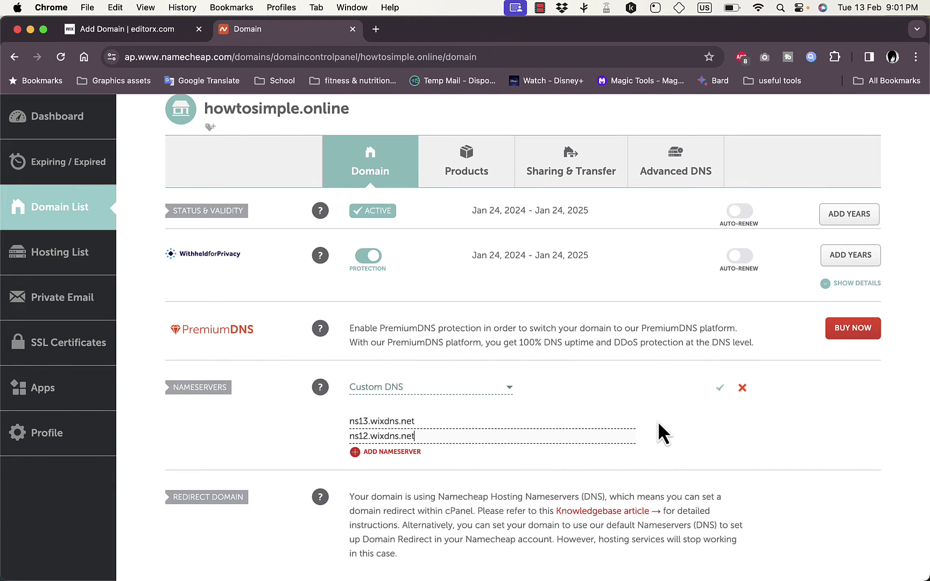
{"action": "left_click", "coordinate": [720, 387]}
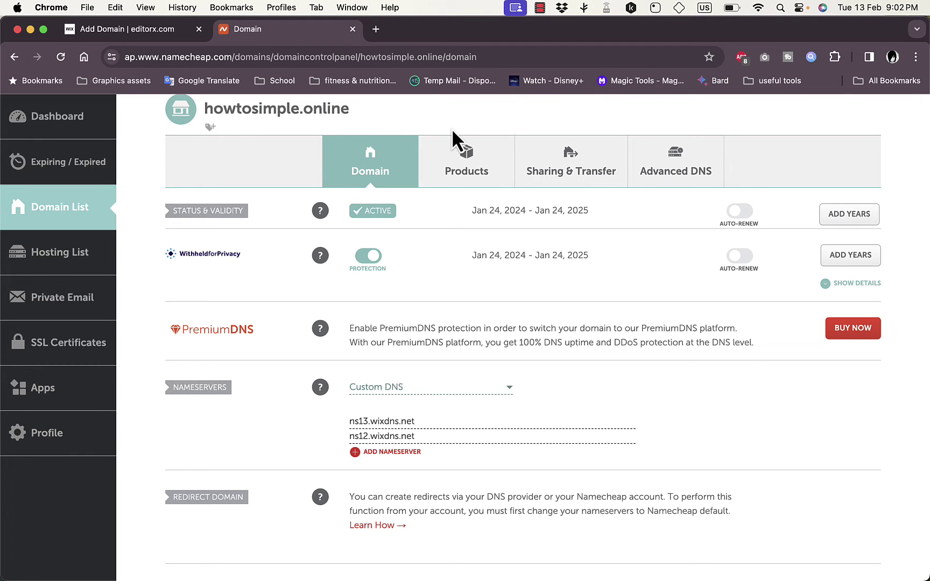
{"action": "left_click", "coordinate": [152, 28]}
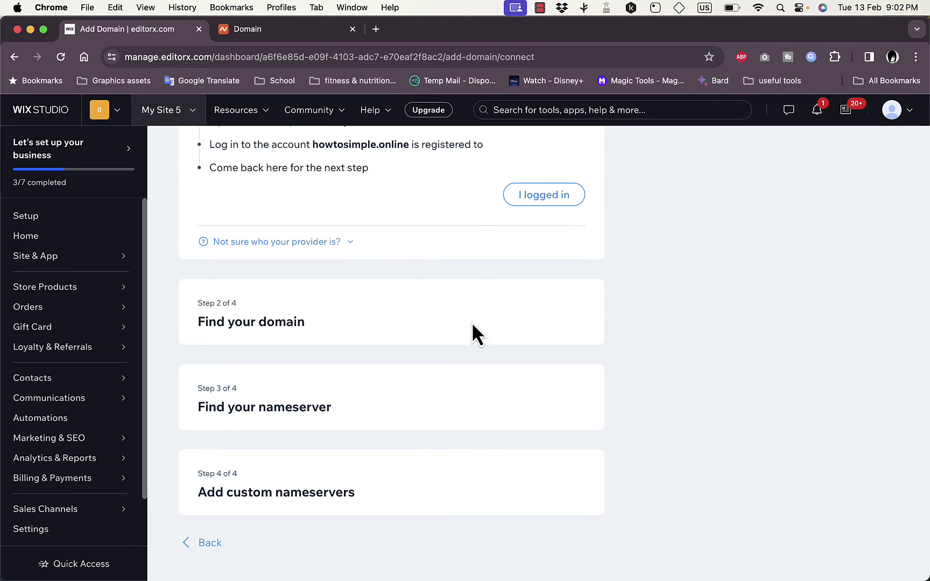
{"action": "left_click", "coordinate": [532, 198]}
{"action": "left_click", "coordinate": [541, 317]}
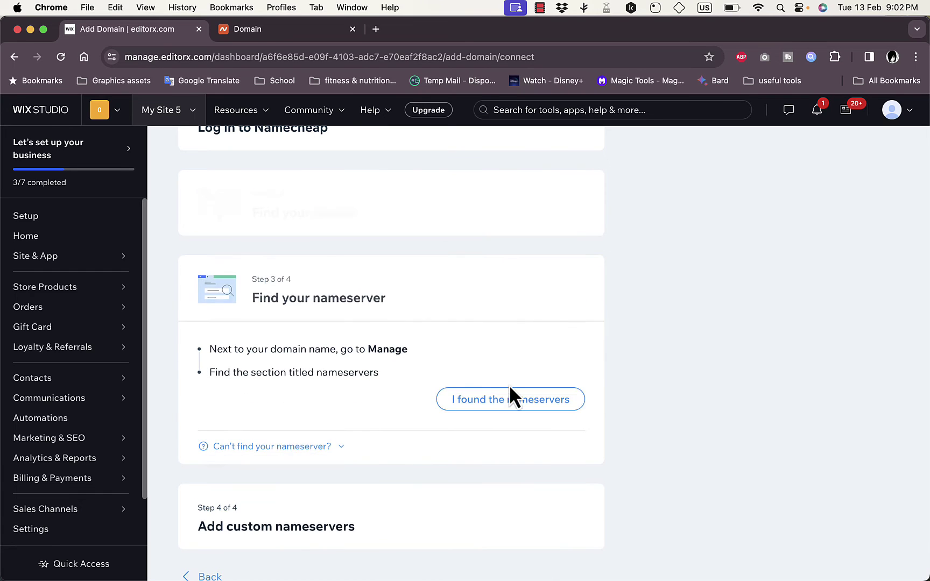
{"action": "left_click", "coordinate": [507, 404]}
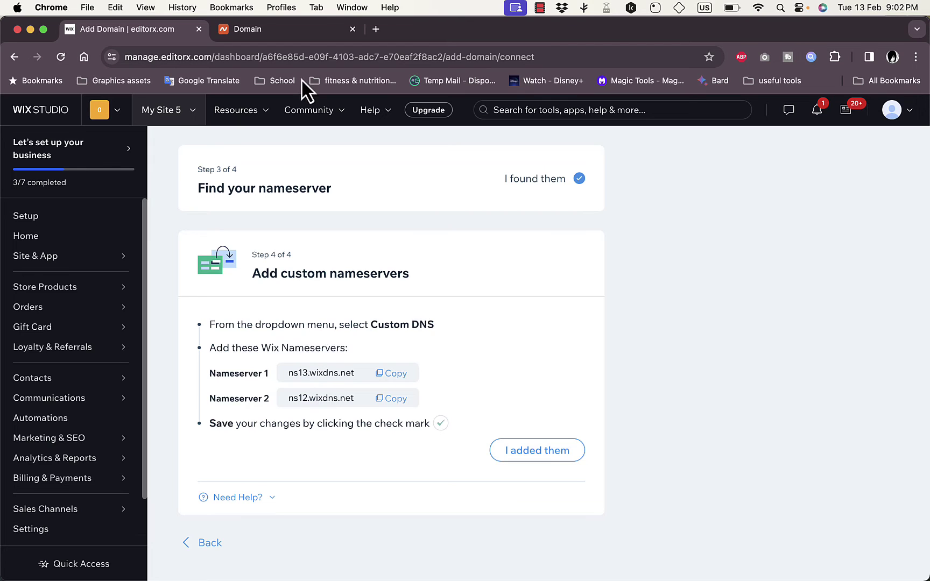
{"action": "left_click", "coordinate": [276, 29]}
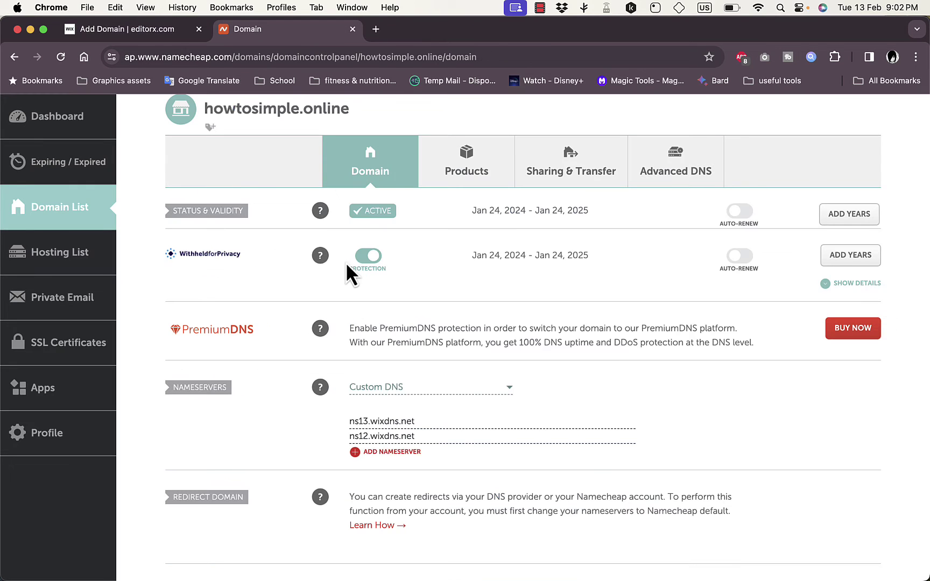
- Return to Wix Studio and confirm every step of the connection guide, from the Namecheap login to the added nameservers
{"action": "left_click", "coordinate": [156, 37]}
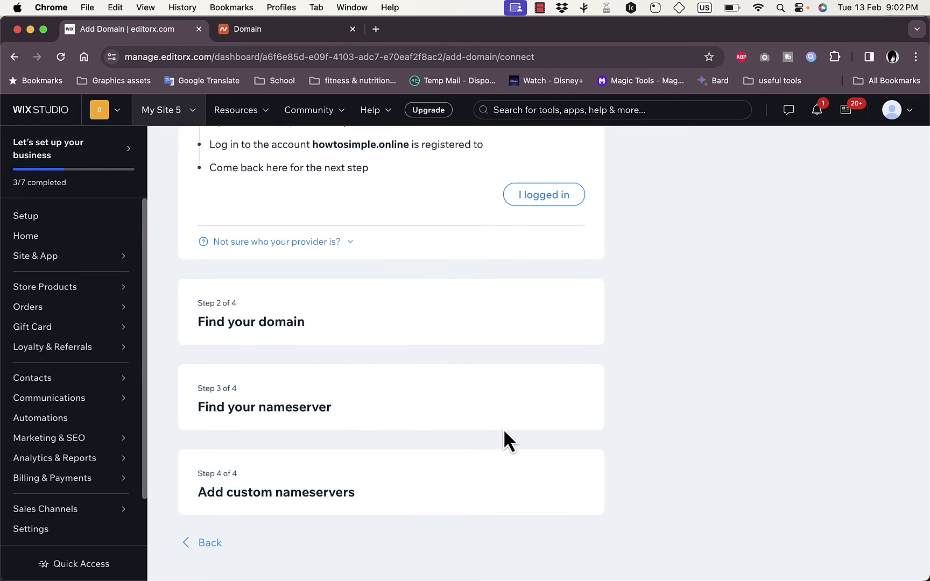
{"action": "left_click", "coordinate": [555, 197]}
{"action": "left_click", "coordinate": [523, 318]}
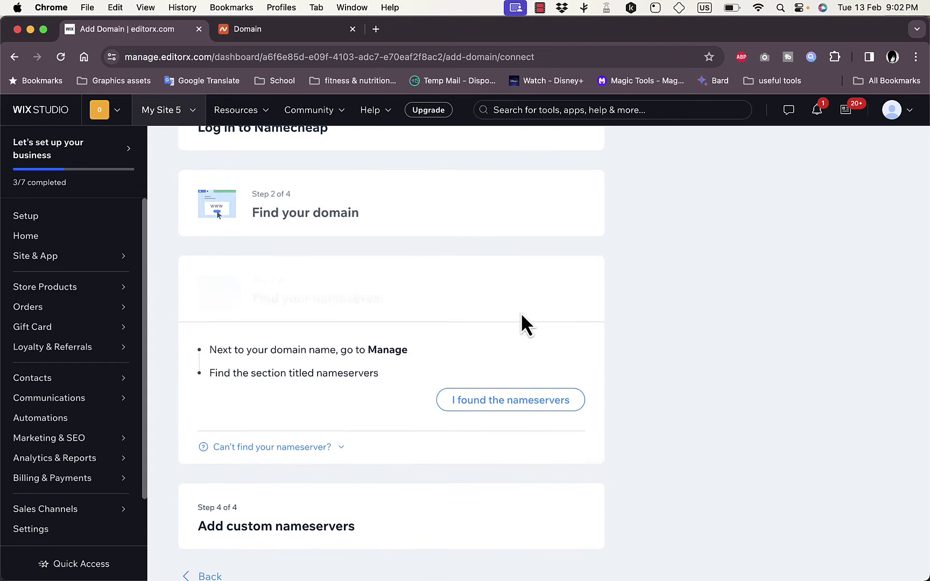
{"action": "left_click", "coordinate": [525, 403]}
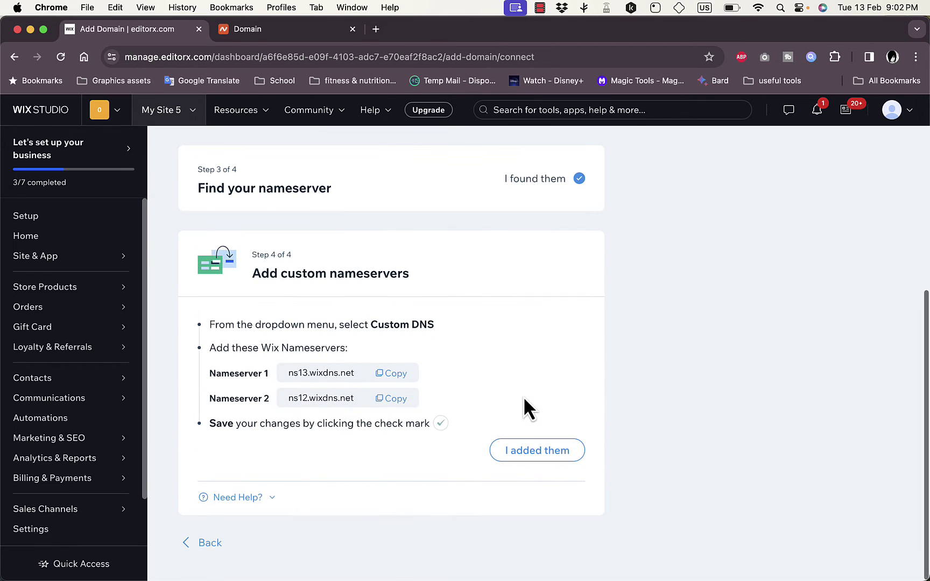
{"action": "left_click", "coordinate": [526, 451]}
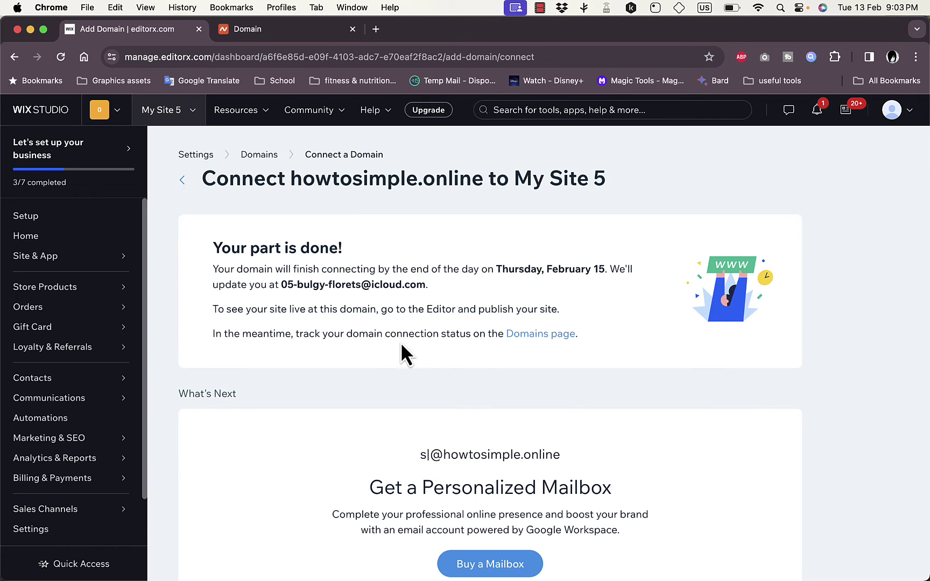
- Open the Domains page of My Site 5 and examine the connection status of howtosimple.online
{"action": "left_click", "coordinate": [540, 337]}
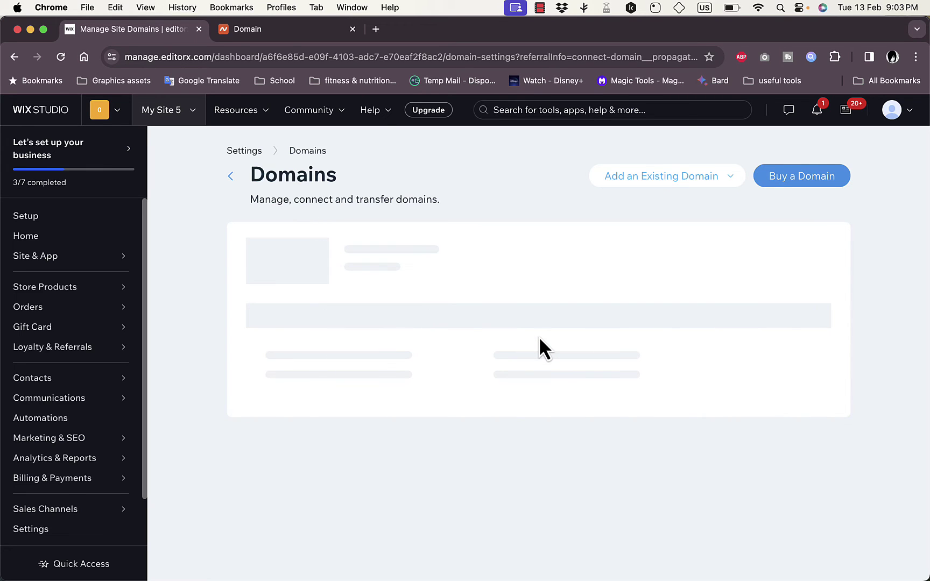
{"action": "scroll", "coordinate": [539, 339], "scroll_direction": "down", "scroll_amount": 2}
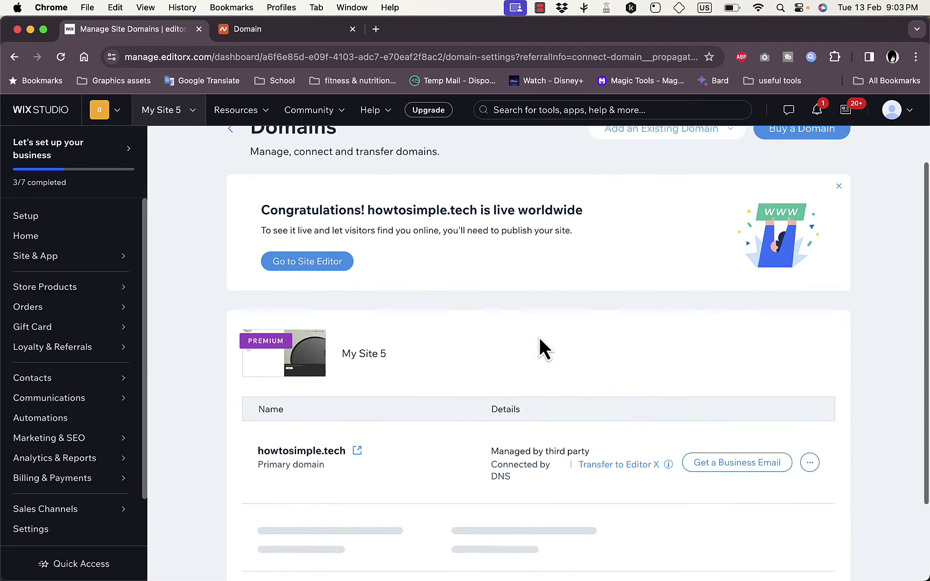
{"action": "scroll", "coordinate": [538, 337], "scroll_direction": "down", "scroll_amount": 5}
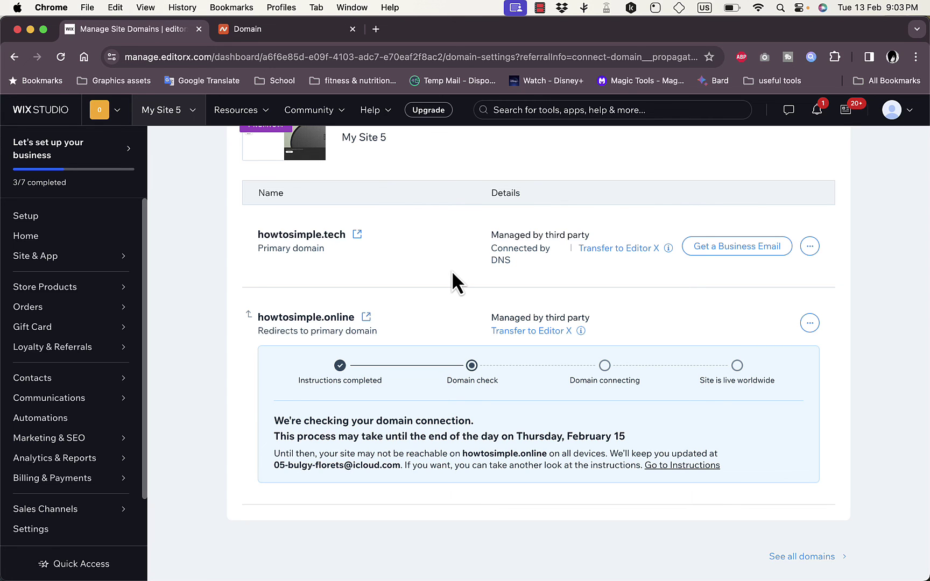
{"action": "scroll", "coordinate": [451, 270], "scroll_direction": "up", "scroll_amount": 5}
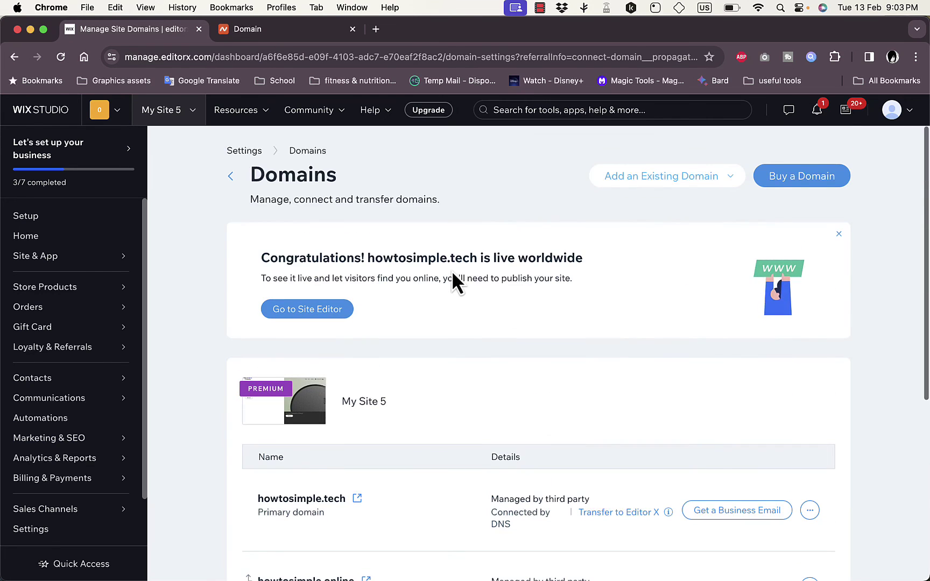
{"action": "scroll", "coordinate": [455, 375], "scroll_direction": "down", "scroll_amount": 5}
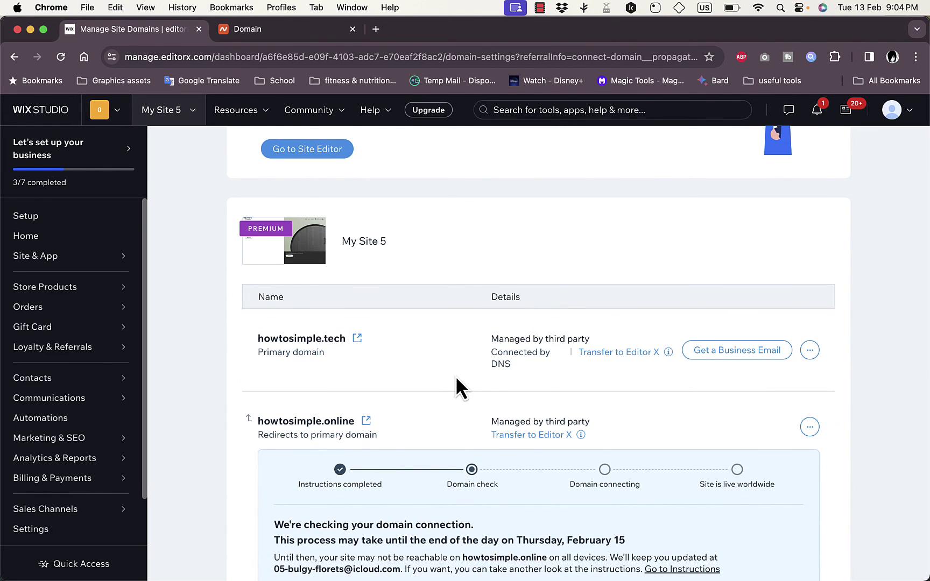
{"action": "scroll", "coordinate": [455, 376], "scroll_direction": "down", "scroll_amount": 2}
{"action": "scroll", "coordinate": [455, 377], "scroll_direction": "up", "scroll_amount": 5}
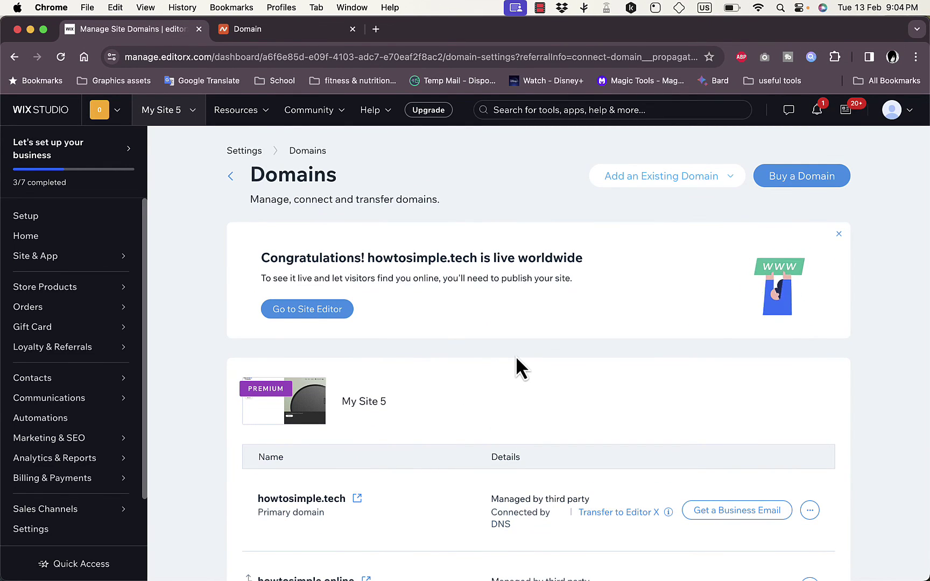
- Start buying a new domain, search for howtosimple, and look through the recommended domains
{"action": "left_click", "coordinate": [802, 178]}
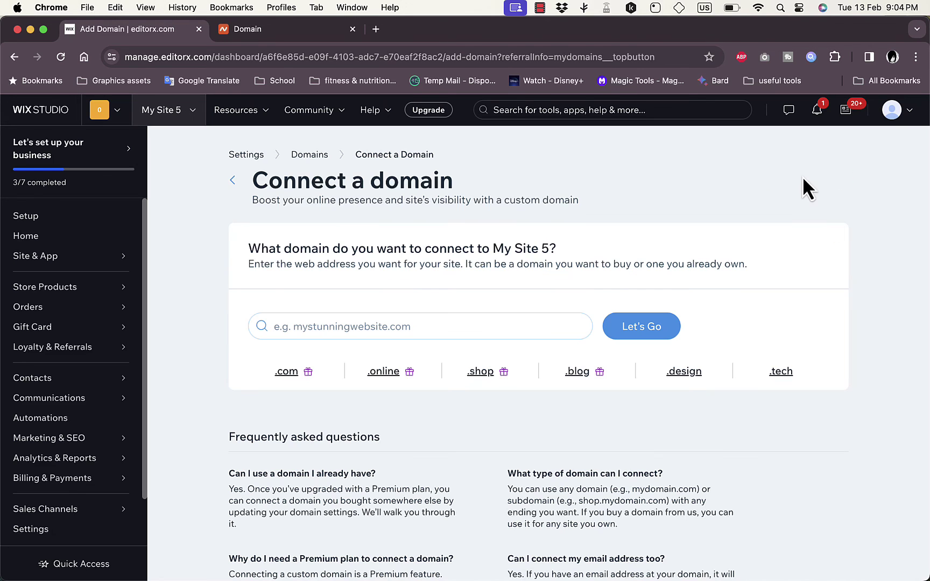
{"action": "left_click", "coordinate": [393, 338]}
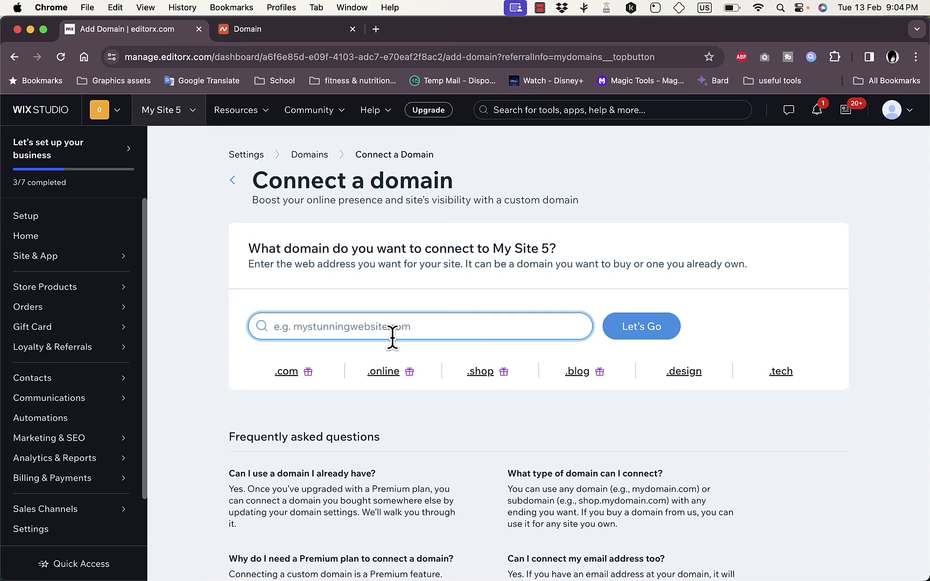
{"action": "type", "text": "howtosimple"}
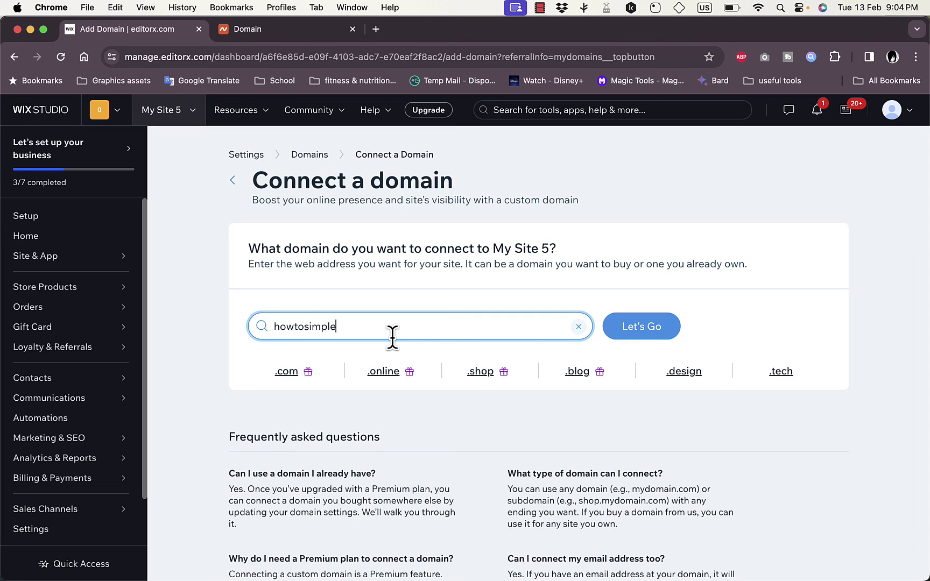
{"action": "key", "text": "Return"}
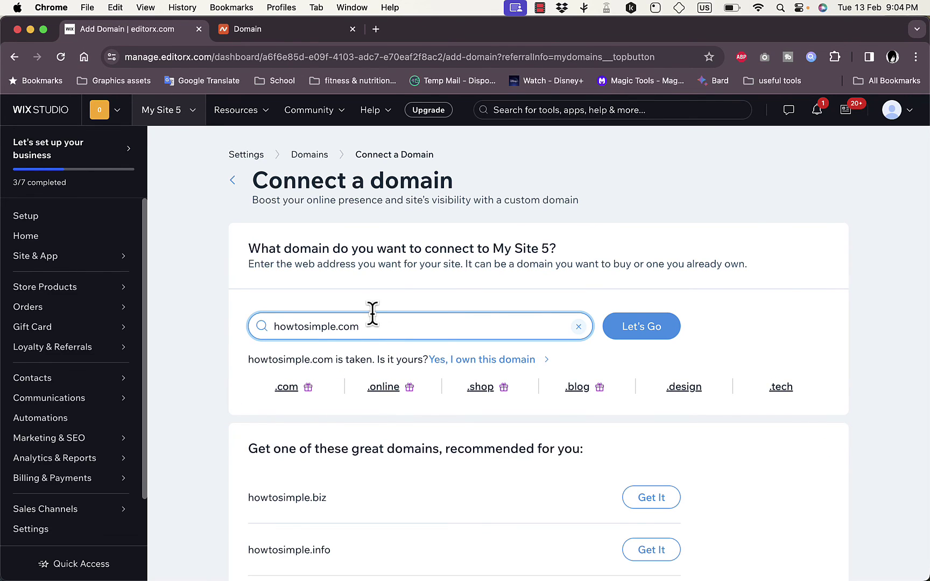
{"action": "triple_click", "coordinate": [371, 326]}
{"action": "left_click", "coordinate": [371, 327]}
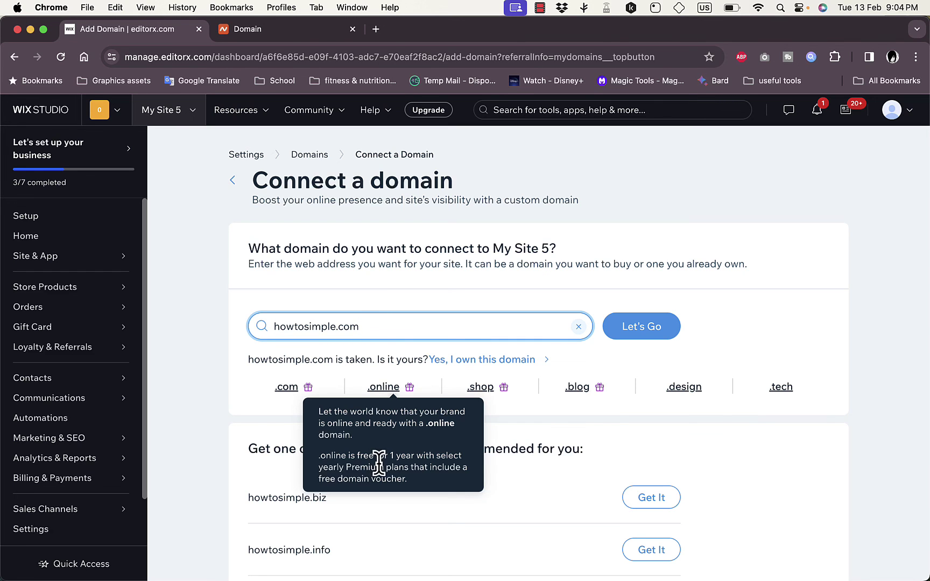
{"action": "scroll", "coordinate": [539, 440], "scroll_direction": "down", "scroll_amount": 6}
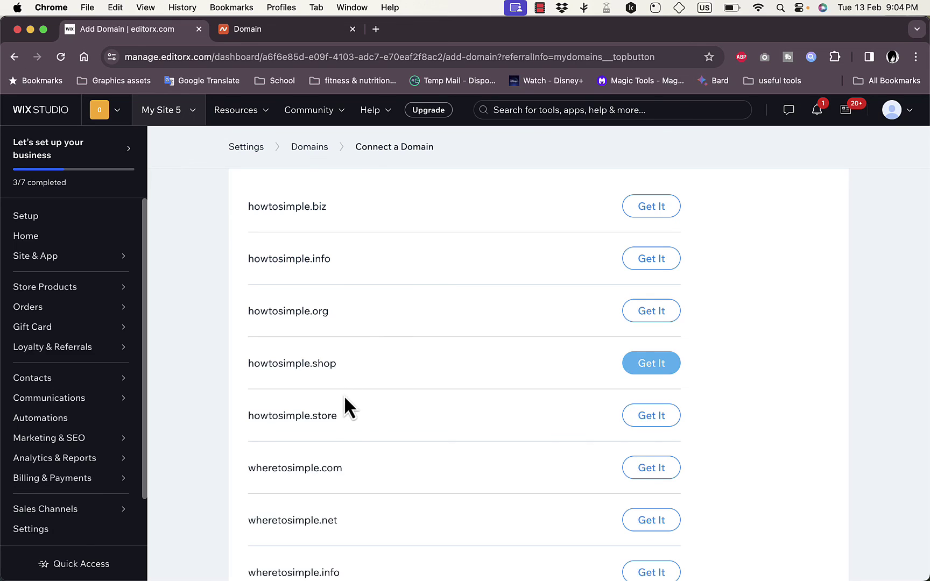
{"action": "scroll", "coordinate": [348, 432], "scroll_direction": "down", "scroll_amount": 1}
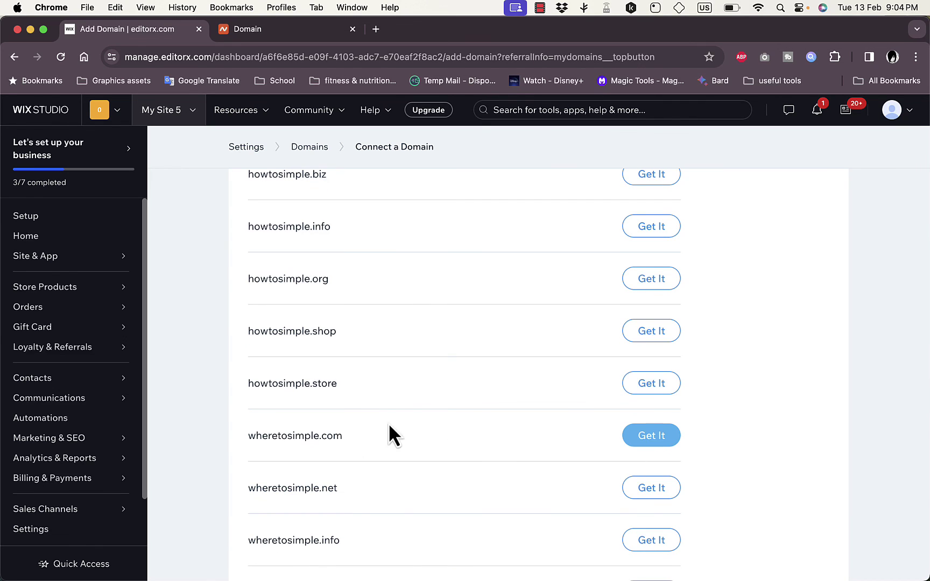
{"action": "scroll", "coordinate": [491, 439], "scroll_direction": "up", "scroll_amount": 7}
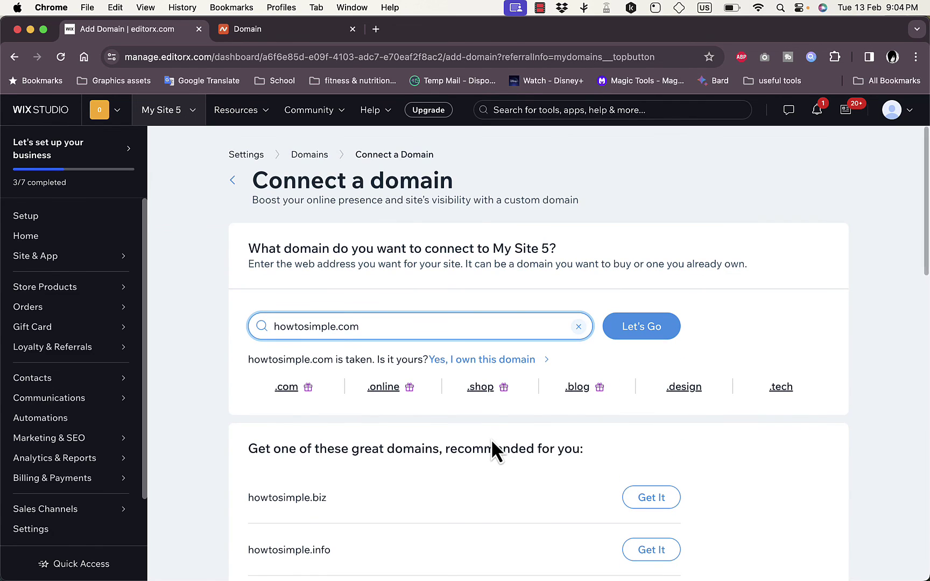